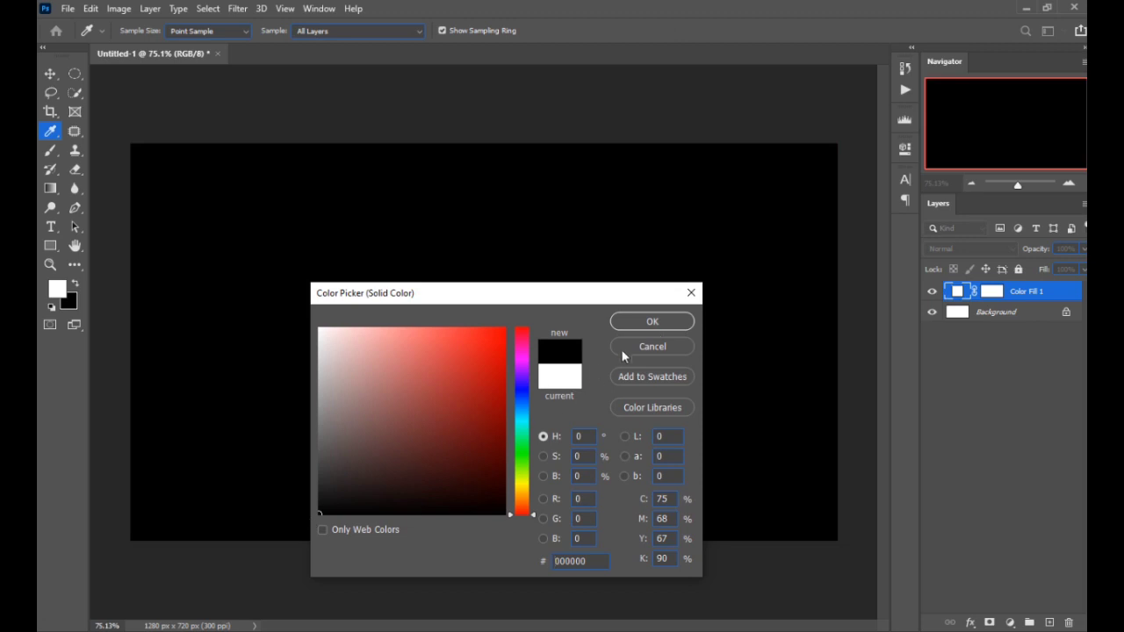
Step: Confirm black (000000) as the solid color fill and lock the color fill layer
{"action": "left_click", "coordinate": [654, 323]}
{"action": "left_click", "coordinate": [1019, 270]}
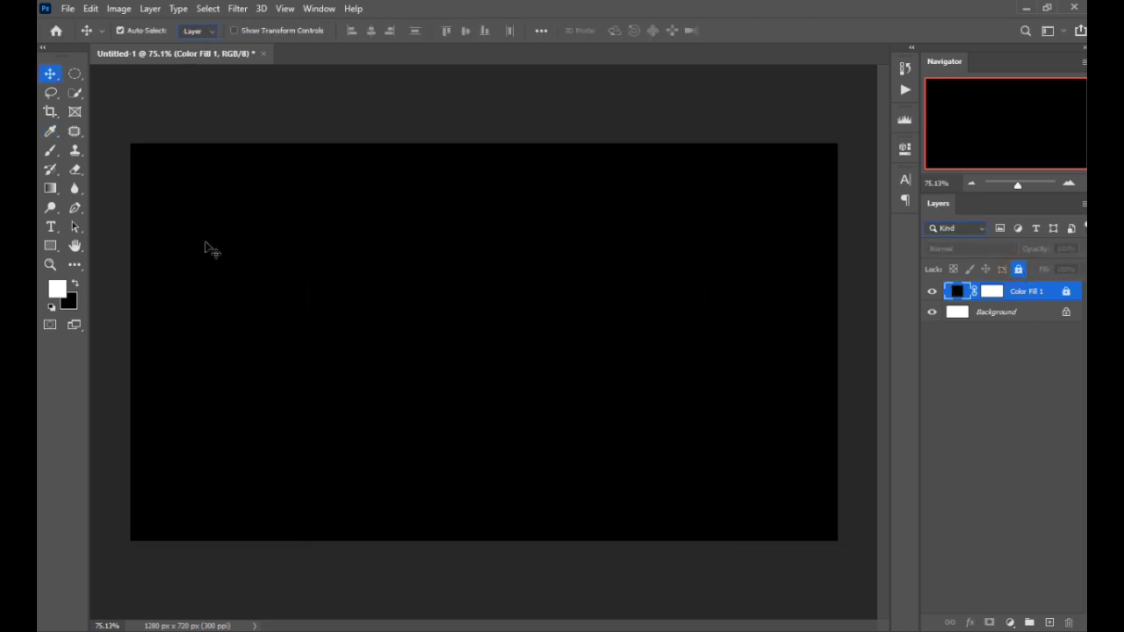
Step: Add a white letter S as its own text layer and place it near the canvas's left edge at mid-height
{"action": "left_click", "coordinate": [49, 228]}
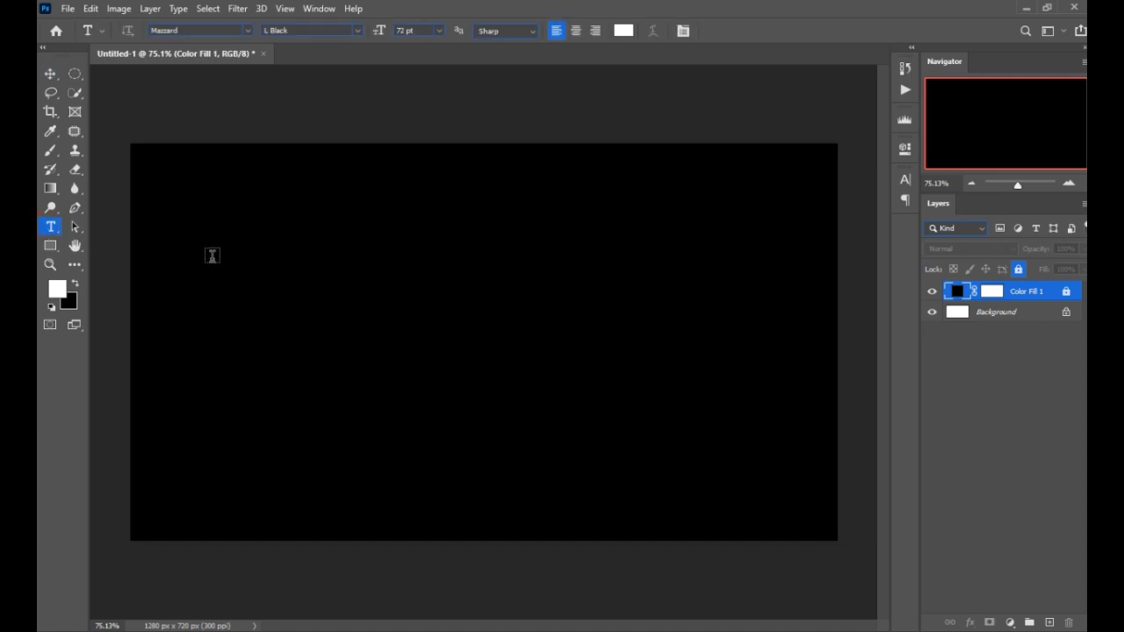
{"action": "left_click", "coordinate": [259, 295]}
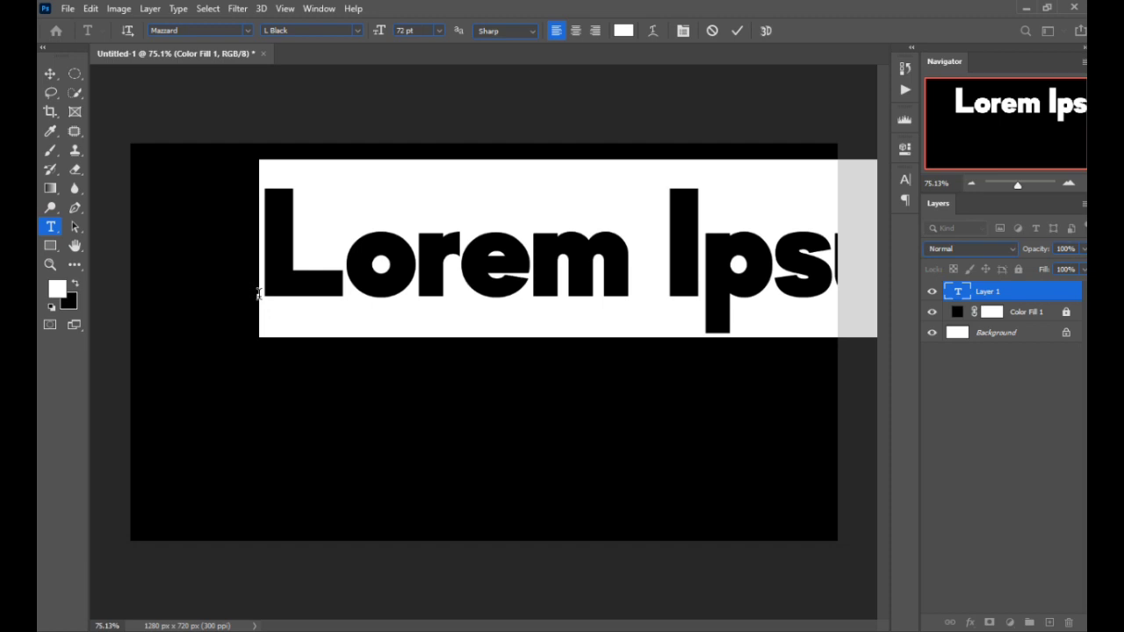
{"action": "type", "text": "S"}
{"action": "left_click", "coordinate": [50, 74]}
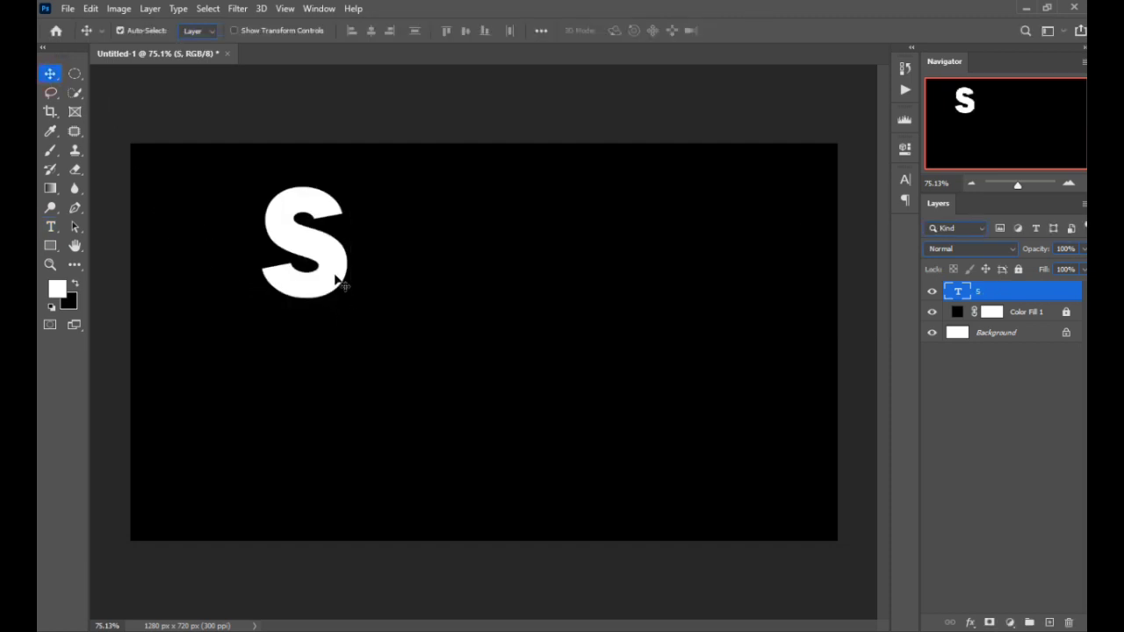
{"action": "left_click_drag", "start_coordinate": [328, 263], "coordinate": [241, 372]}
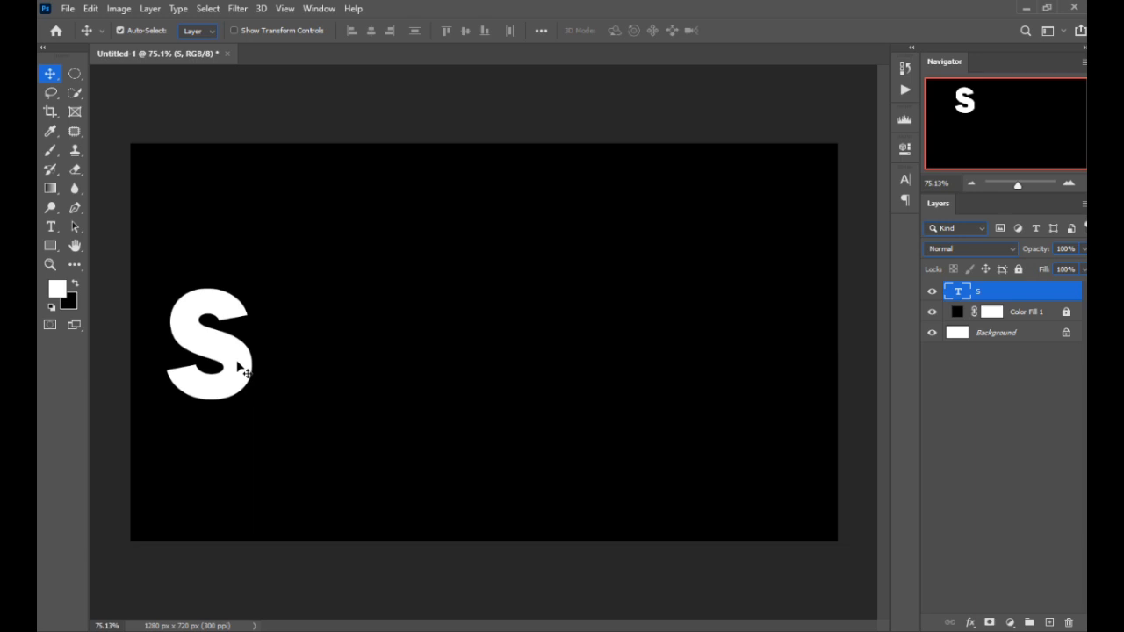
{"action": "left_click", "coordinate": [324, 422]}
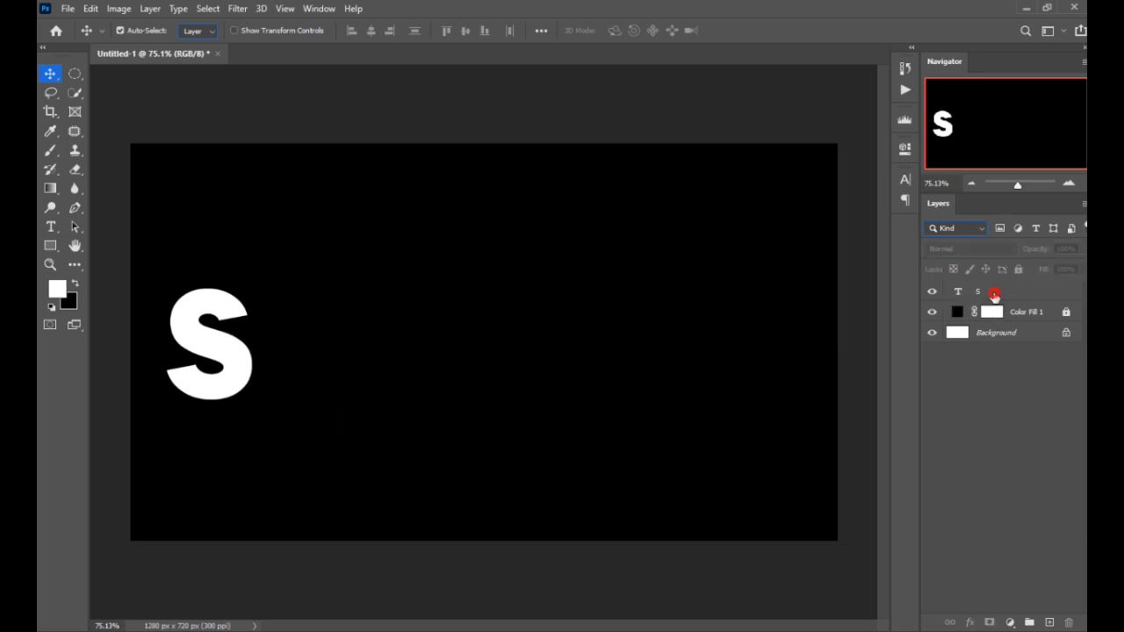
Step: Duplicate the S text layer and place the copy directly to the right of the original letter
{"action": "left_click", "coordinate": [994, 295]}
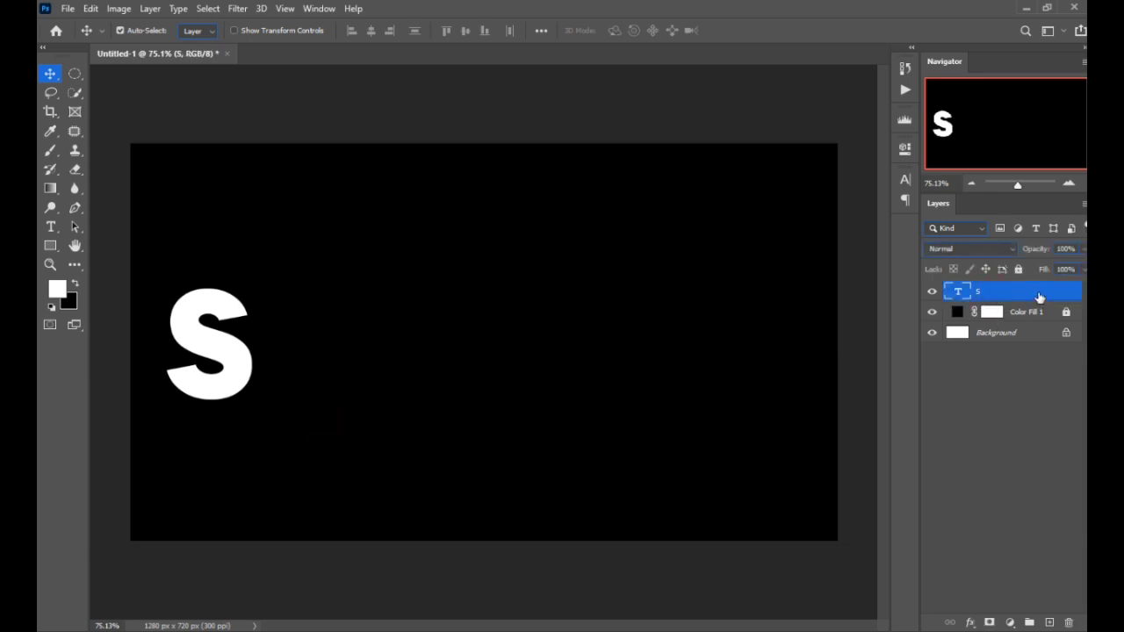
{"action": "left_click_drag", "start_coordinate": [1040, 300], "coordinate": [1050, 622]}
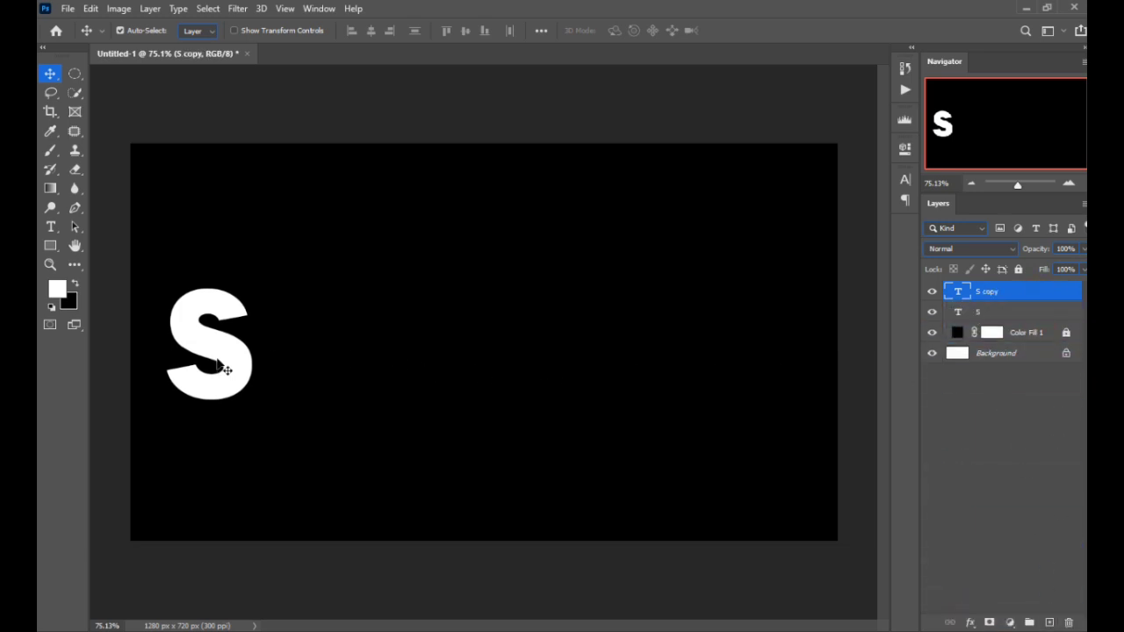
{"action": "left_click_drag", "start_coordinate": [224, 367], "coordinate": [336, 344]}
{"action": "key", "text": "ctrl+z"}
{"action": "left_click", "coordinate": [52, 226]}
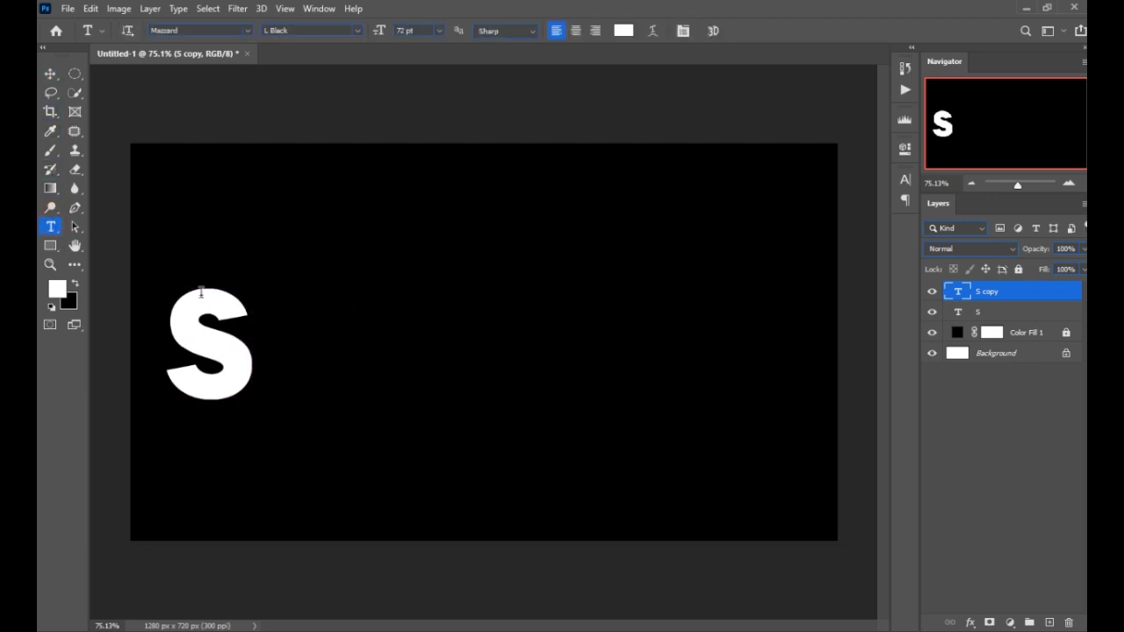
{"action": "left_click", "coordinate": [52, 74]}
{"action": "left_click_drag", "start_coordinate": [238, 359], "coordinate": [312, 358]}
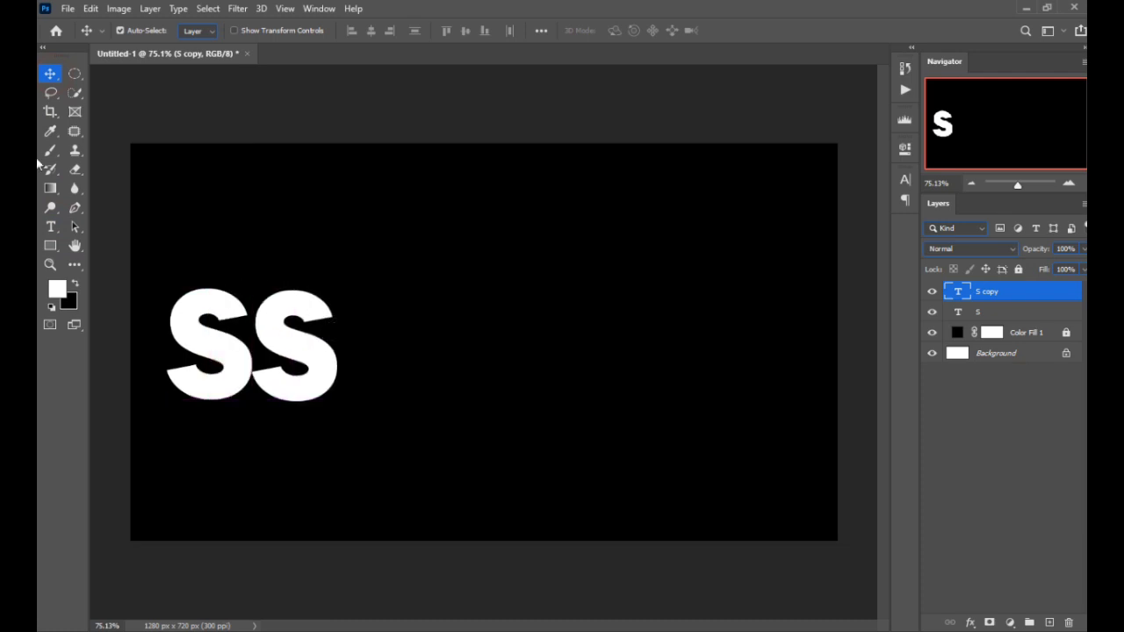
Step: Change the duplicated second S to the letter H
{"action": "left_click", "coordinate": [51, 228]}
{"action": "double_click", "coordinate": [316, 347]}
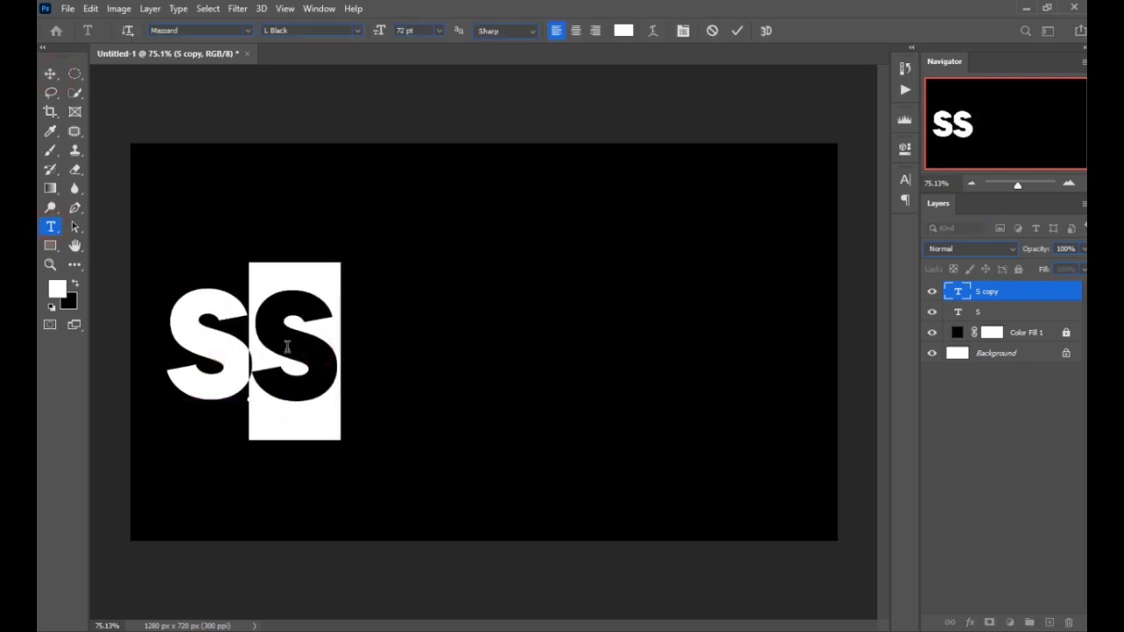
{"action": "type", "text": "H"}
{"action": "left_click", "coordinate": [50, 73]}
Step: Duplicate the H immediately to its right and change the copy to the letter A
{"action": "left_click_drag", "start_coordinate": [338, 345], "coordinate": [436, 352]}
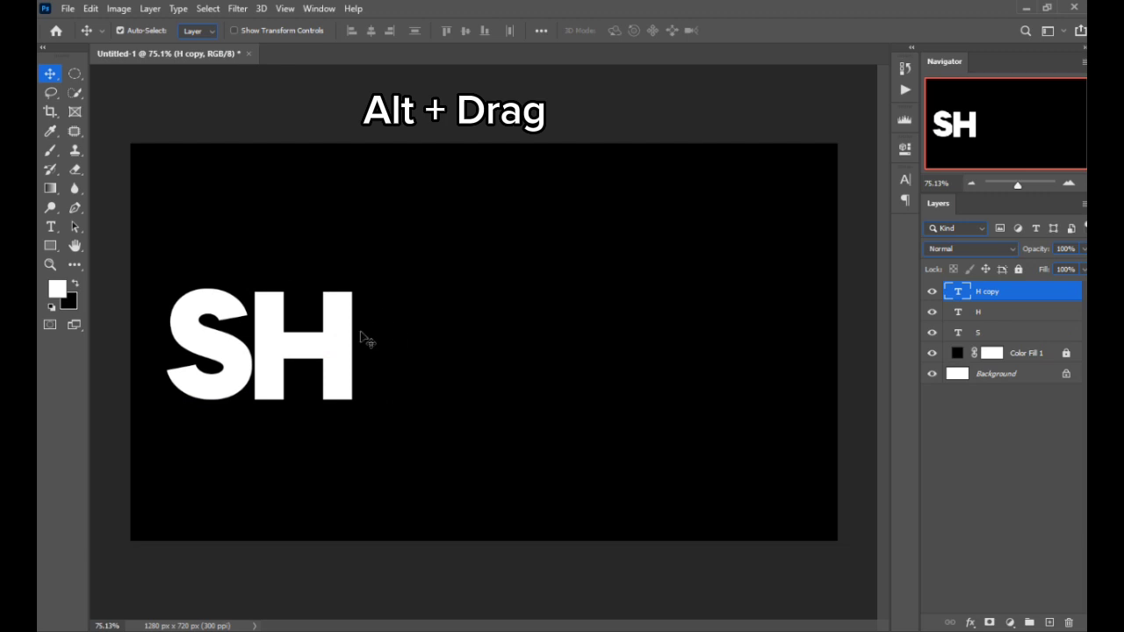
{"action": "left_click_drag", "start_coordinate": [345, 339], "coordinate": [447, 340]}
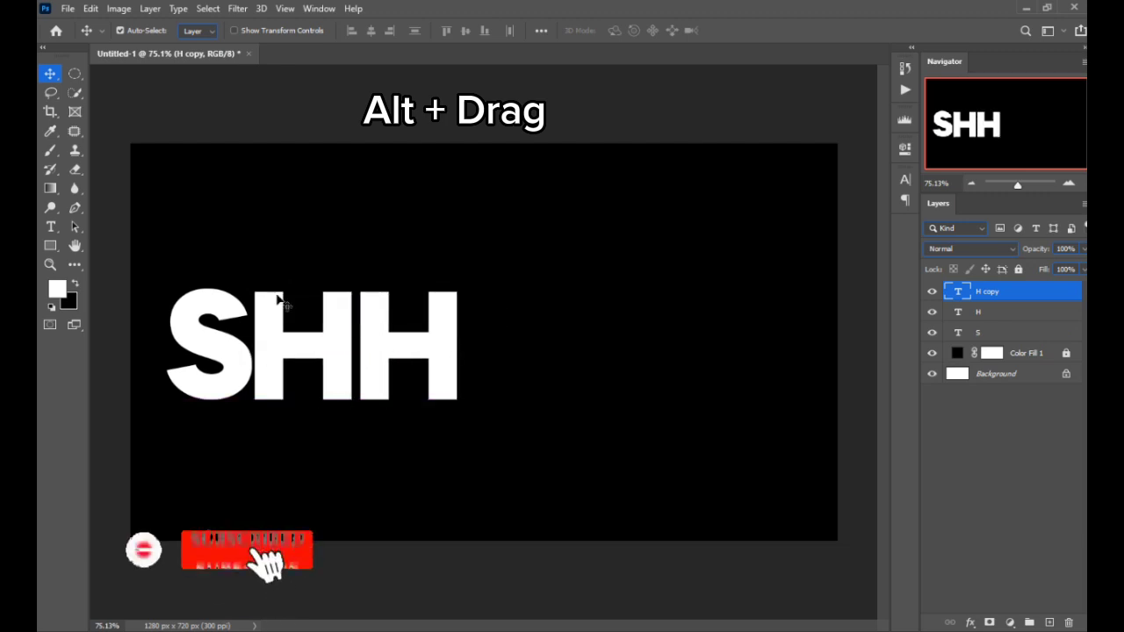
{"action": "left_click", "coordinate": [50, 225]}
{"action": "double_click", "coordinate": [454, 328]}
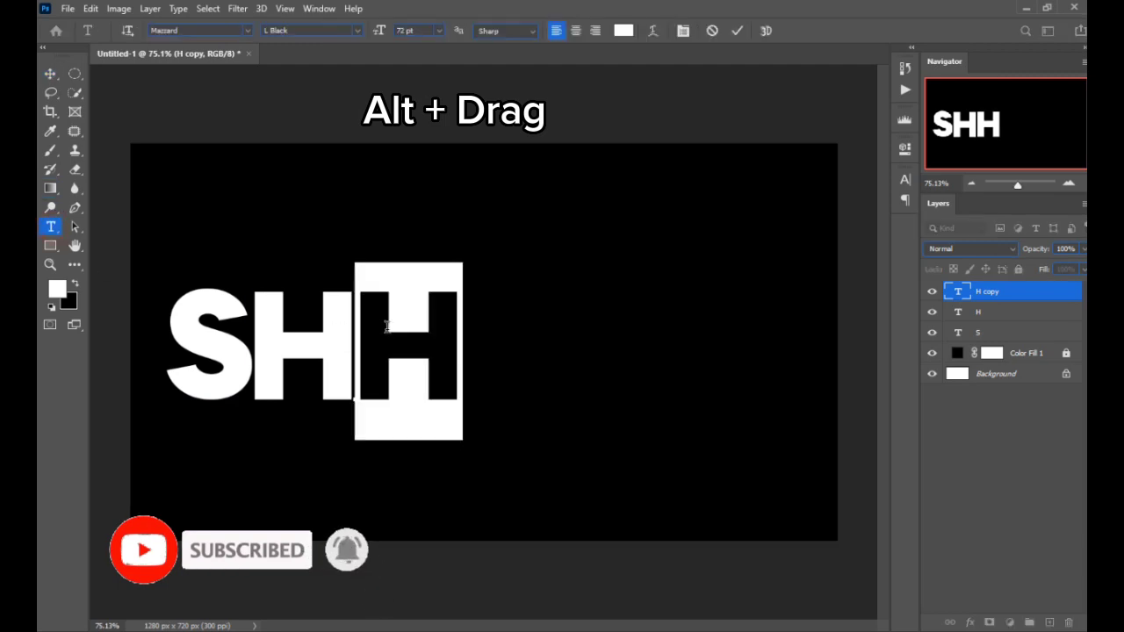
{"action": "type", "text": "A"}
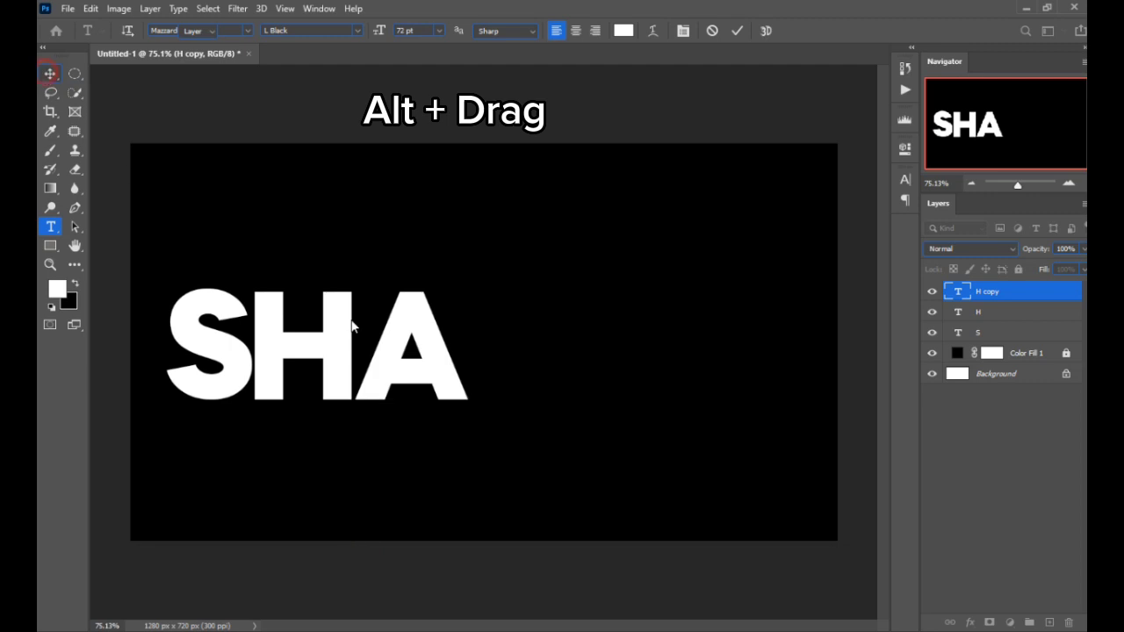
{"action": "left_click", "coordinate": [50, 73]}
Step: Duplicate the A immediately to its right and change the copy to the letter D
{"action": "left_click_drag", "start_coordinate": [392, 354], "coordinate": [509, 373]}
{"action": "key", "text": "ctrl+z"}
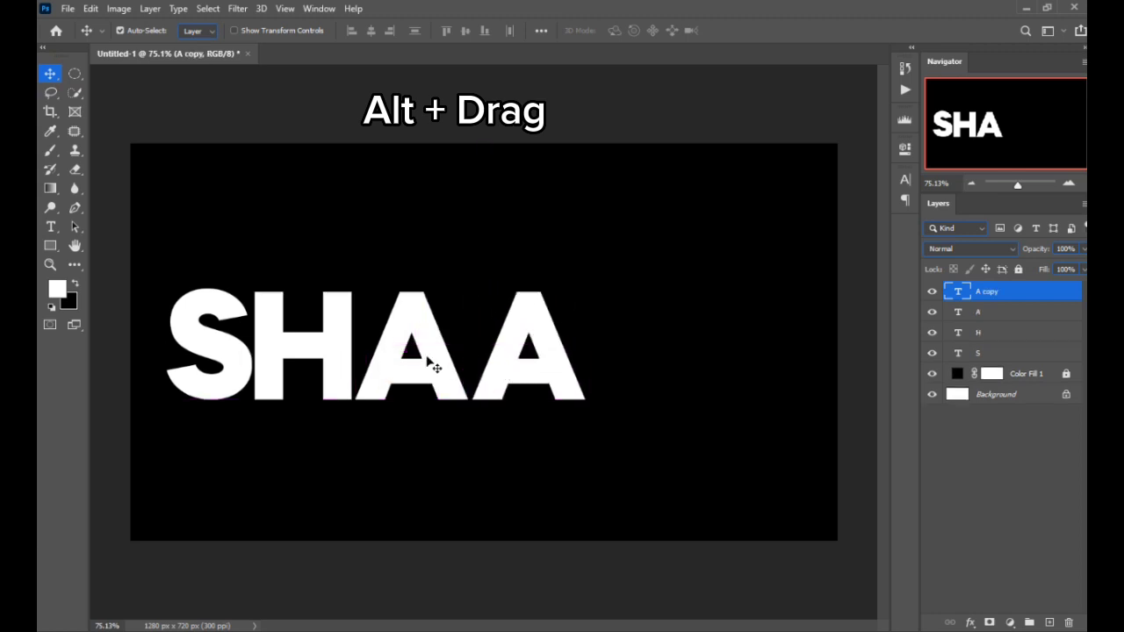
{"action": "left_click", "coordinate": [51, 228]}
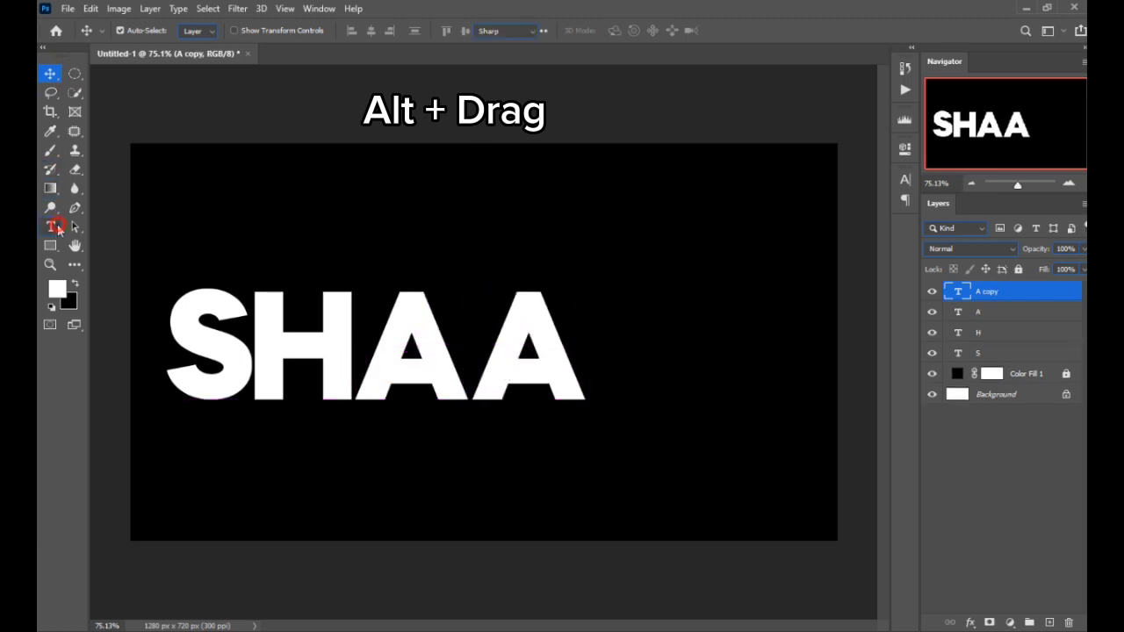
{"action": "left_click", "coordinate": [548, 346]}
{"action": "key", "text": "ctrl+a"}
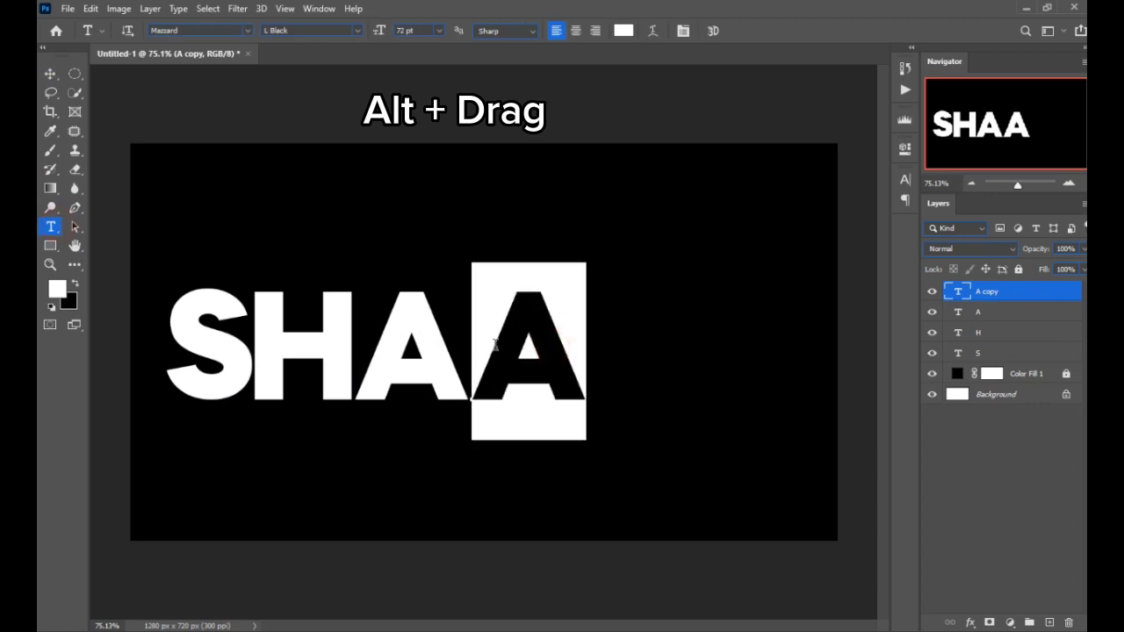
{"action": "type", "text": "D"}
{"action": "left_click", "coordinate": [50, 73]}
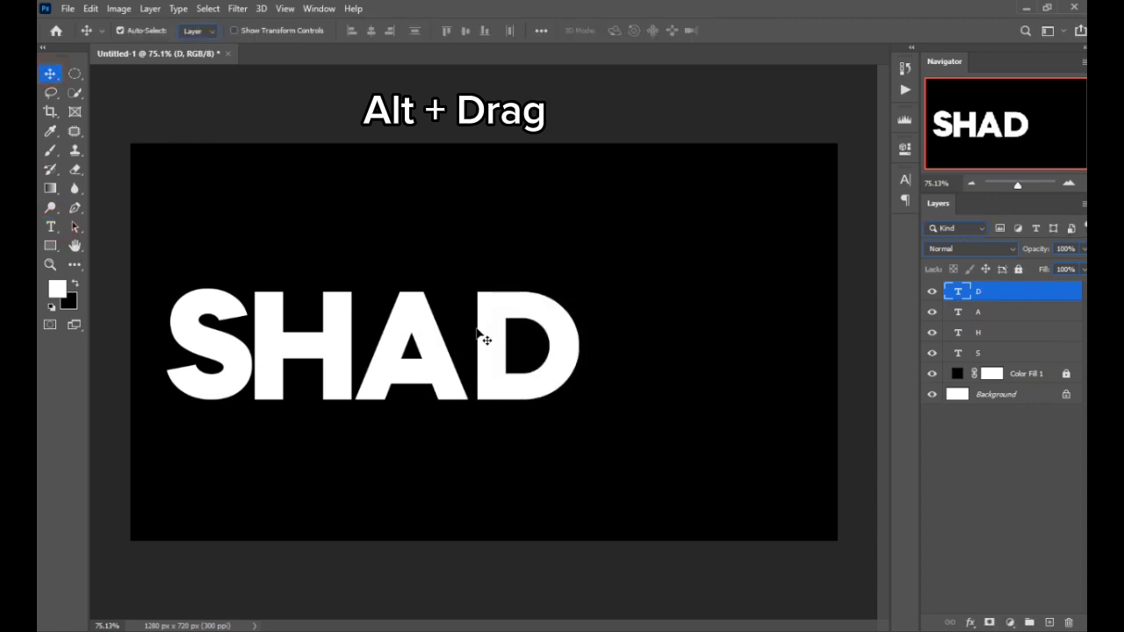
Step: Duplicate the D immediately to its right and change the copy to the letter O
{"action": "left_click_drag", "start_coordinate": [489, 339], "coordinate": [599, 349]}
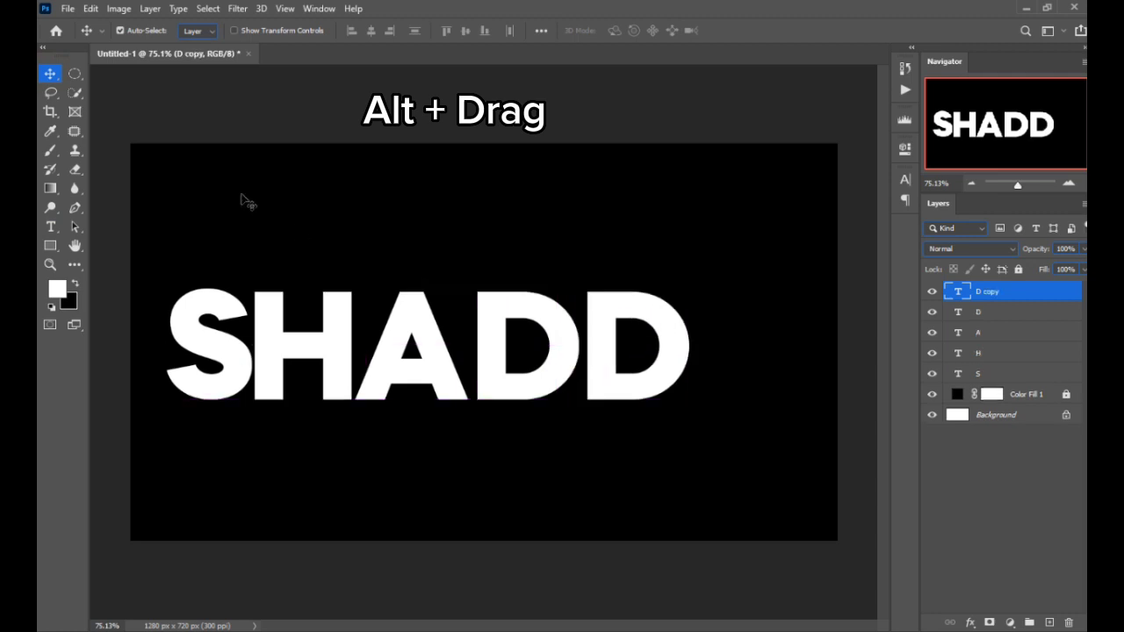
{"action": "left_click", "coordinate": [50, 227]}
{"action": "double_click", "coordinate": [675, 338]}
{"action": "key", "text": "BackSpace"}
{"action": "type", "text": "O"}
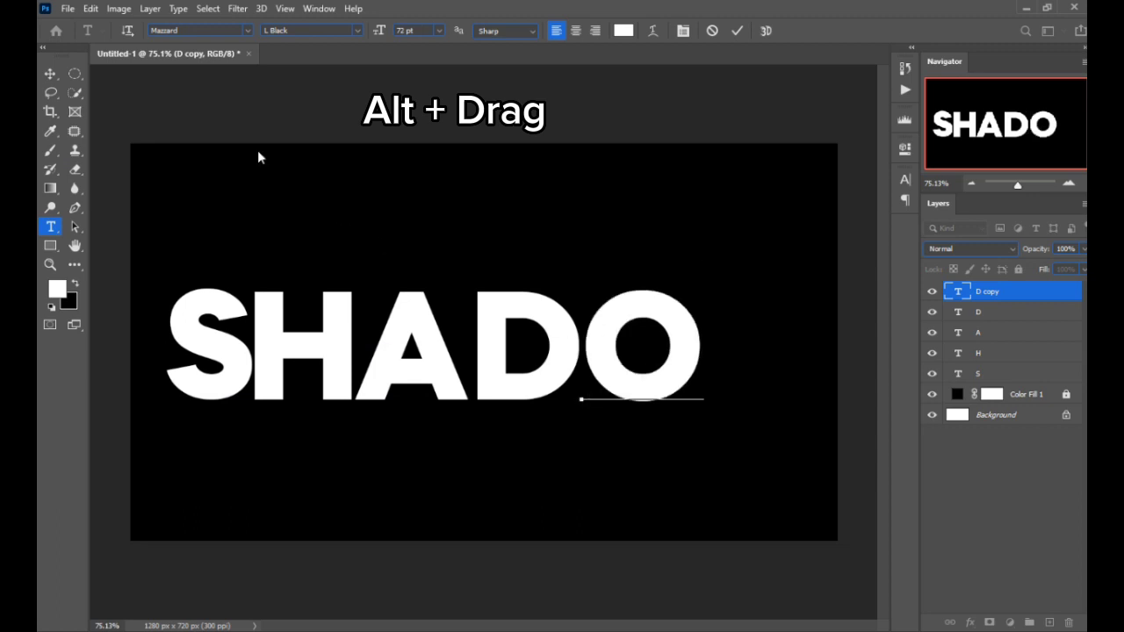
{"action": "left_click", "coordinate": [54, 75]}
Step: Duplicate the O immediately to its right and change the copy to the letter W
{"action": "left_click_drag", "start_coordinate": [608, 365], "coordinate": [723, 373]}
{"action": "left_click", "coordinate": [50, 226]}
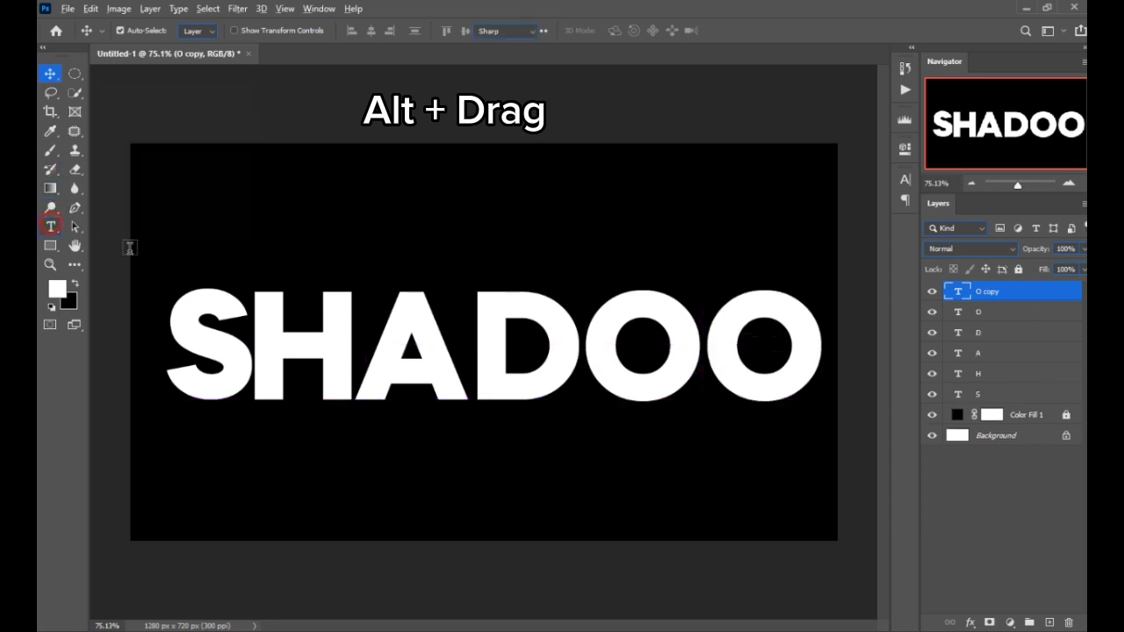
{"action": "left_click_drag", "start_coordinate": [819, 339], "coordinate": [745, 339]}
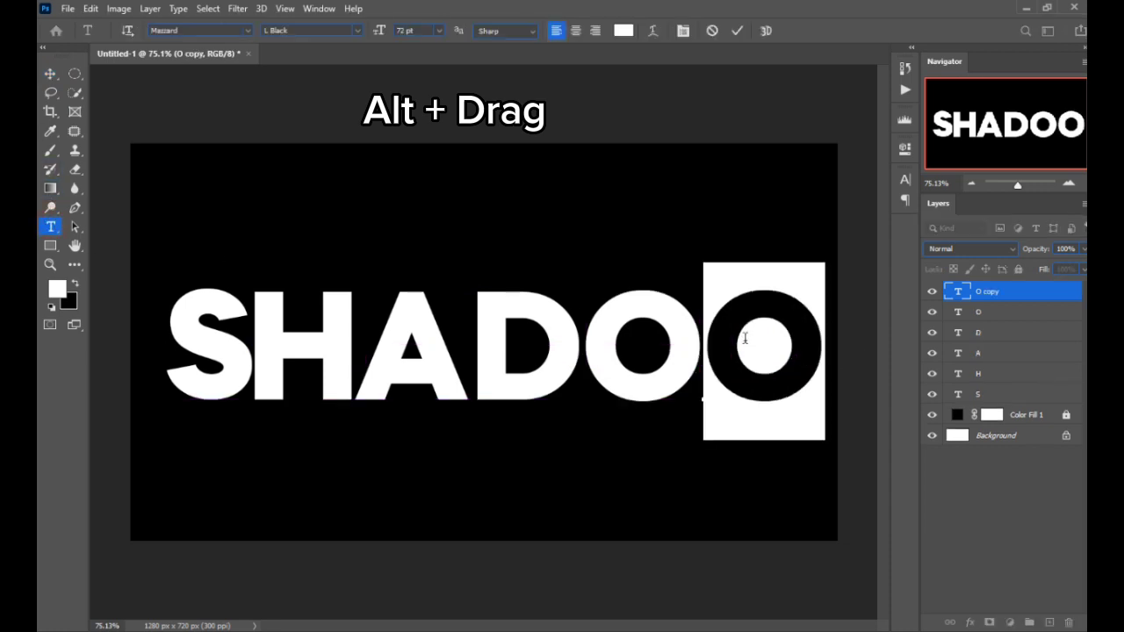
{"action": "type", "text": "W"}
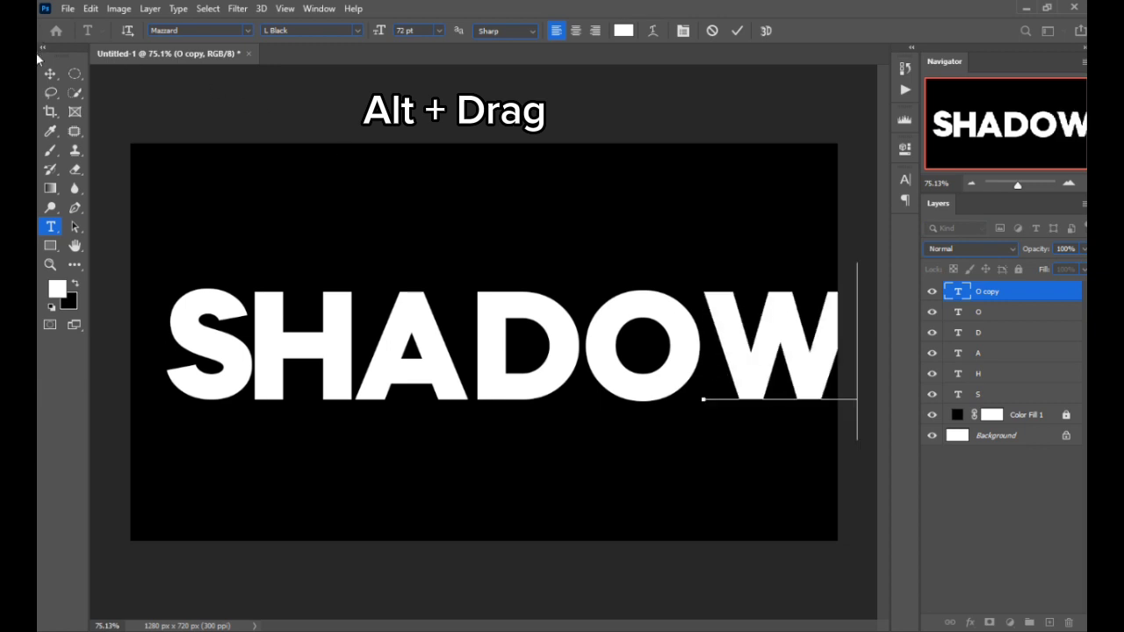
{"action": "left_click", "coordinate": [50, 77]}
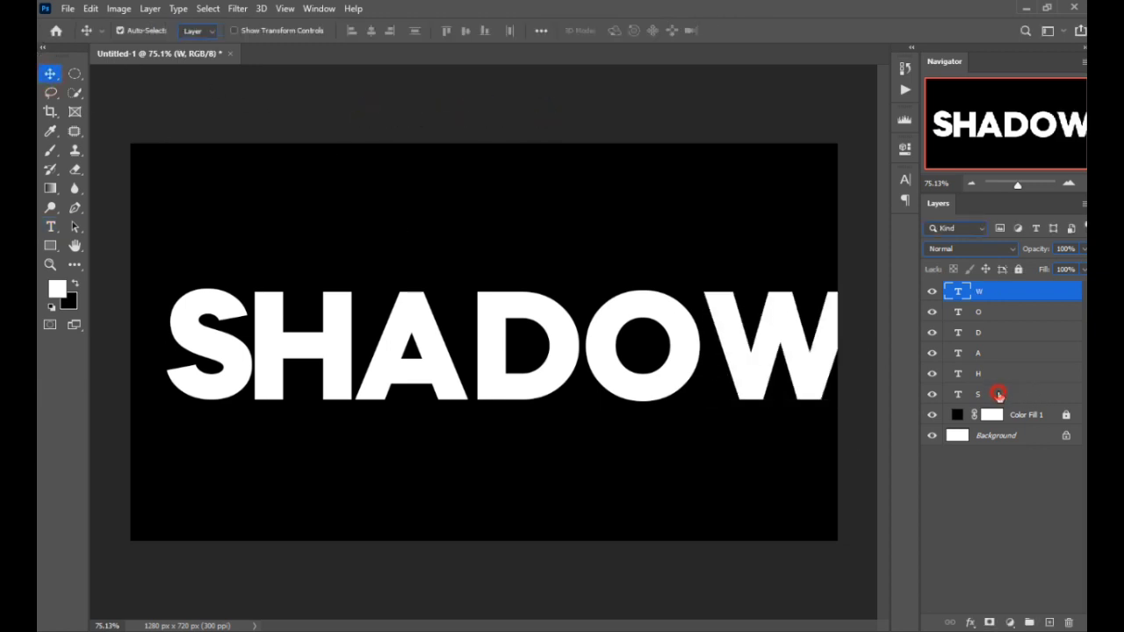
Step: Select all six letter layers and shift the word SHADOW left so it fits within the canvas
{"action": "left_click", "coordinate": [999, 395], "text": "shift"}
{"action": "left_click_drag", "start_coordinate": [766, 367], "coordinate": [740, 362]}
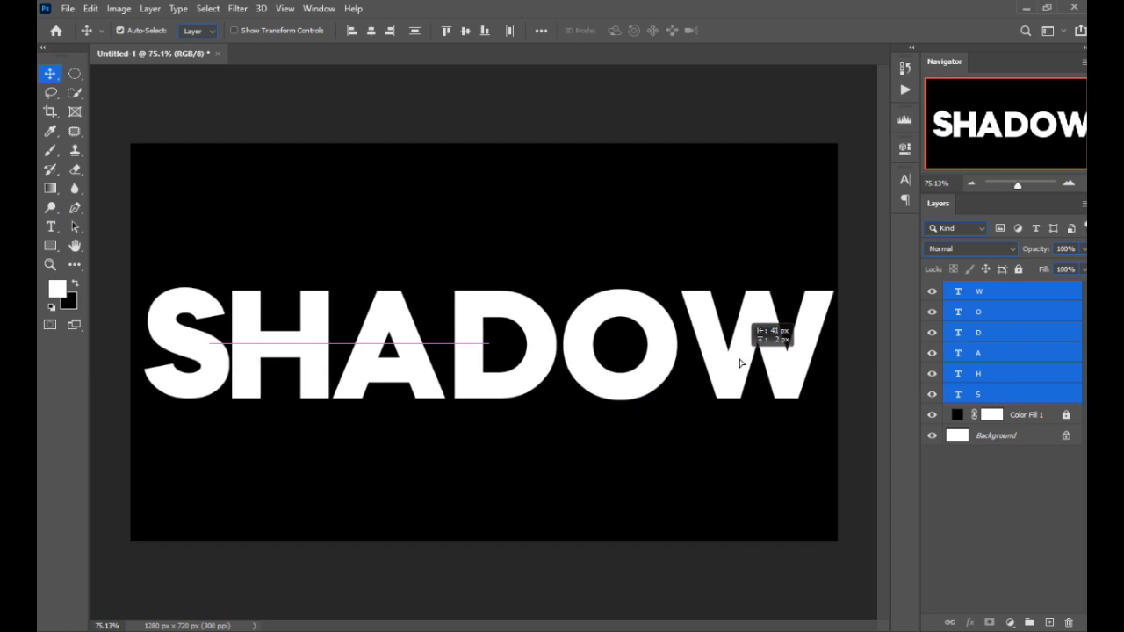
{"action": "left_click_drag", "start_coordinate": [739, 361], "coordinate": [740, 362]}
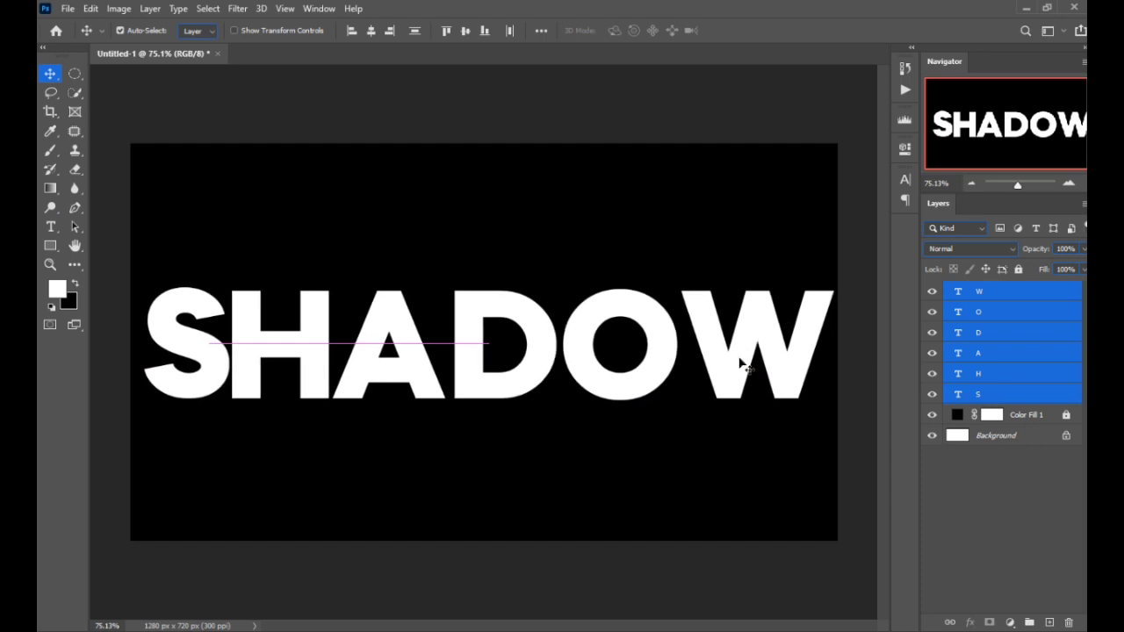
Step: Rasterize the type of all six selected letter layers and deselect them
{"action": "right_click", "coordinate": [966, 348]}
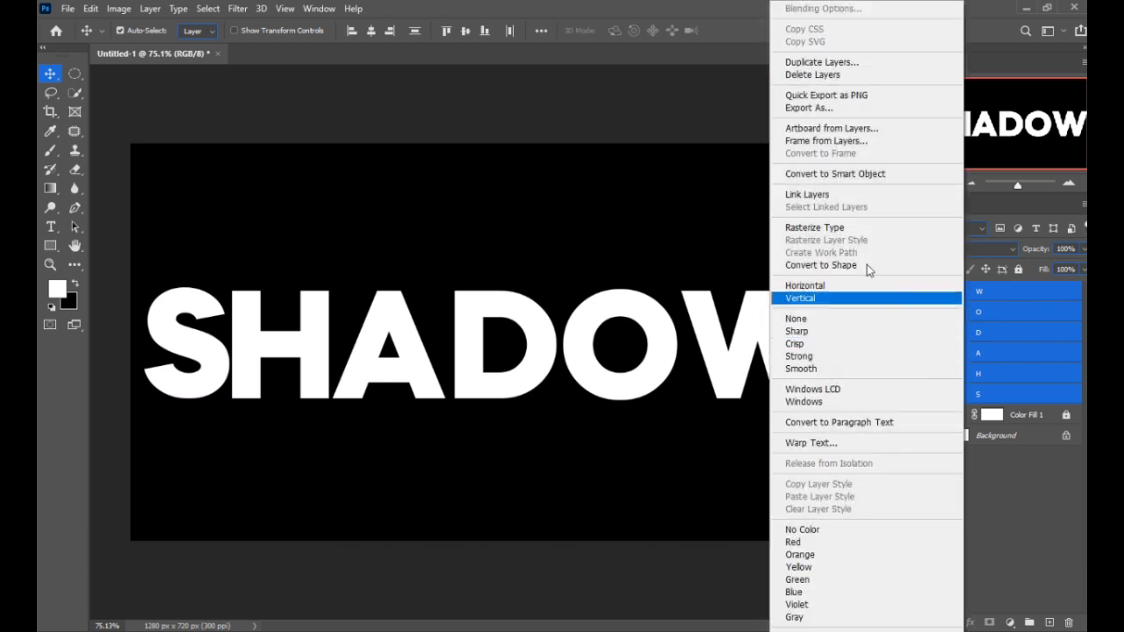
{"action": "left_click", "coordinate": [818, 231]}
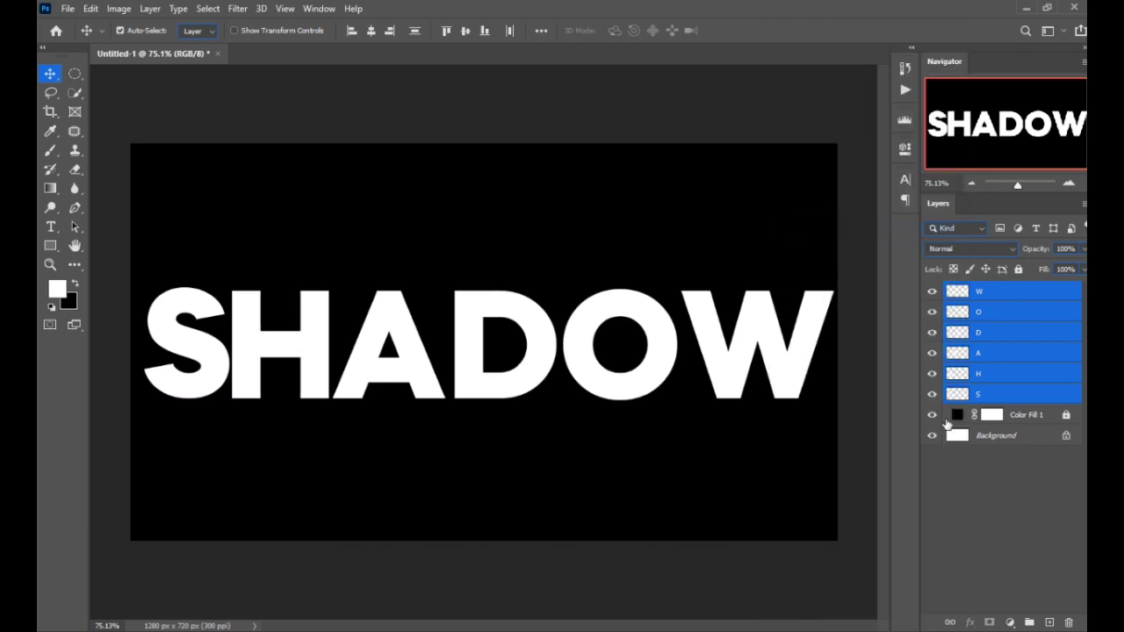
{"action": "left_click", "coordinate": [975, 451]}
Step: With the S layer active, set the Gradient tool to the Foreground to Transparent preset with its starting colour stop changed to black (000000)
{"action": "left_click", "coordinate": [972, 396]}
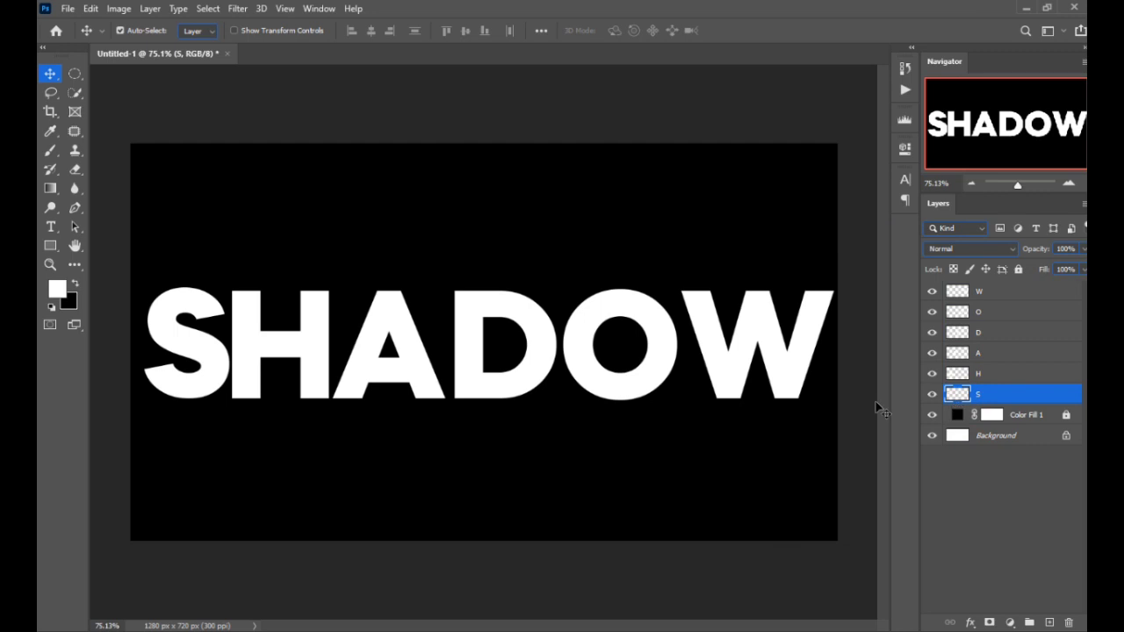
{"action": "left_click", "coordinate": [43, 188]}
{"action": "left_click", "coordinate": [143, 33]}
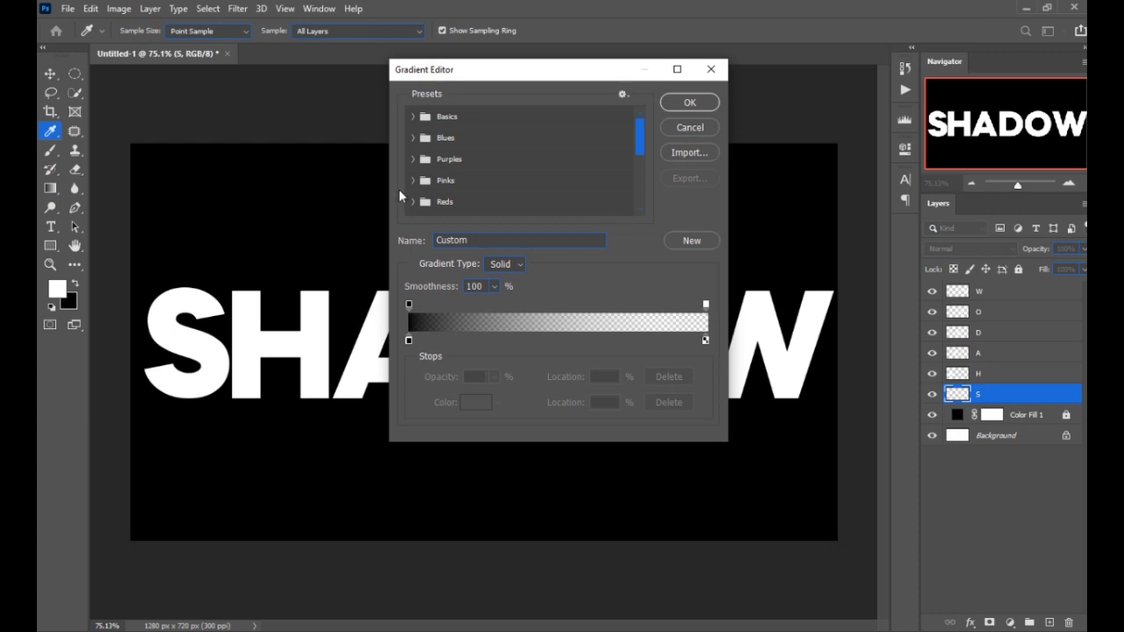
{"action": "left_click", "coordinate": [413, 116]}
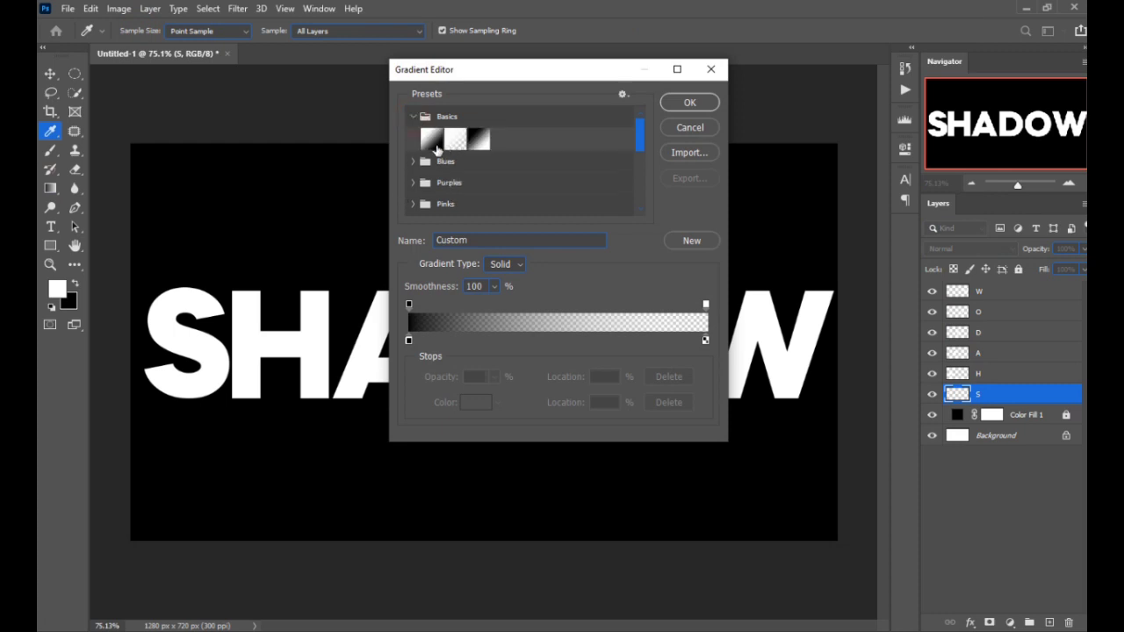
{"action": "left_click", "coordinate": [451, 141]}
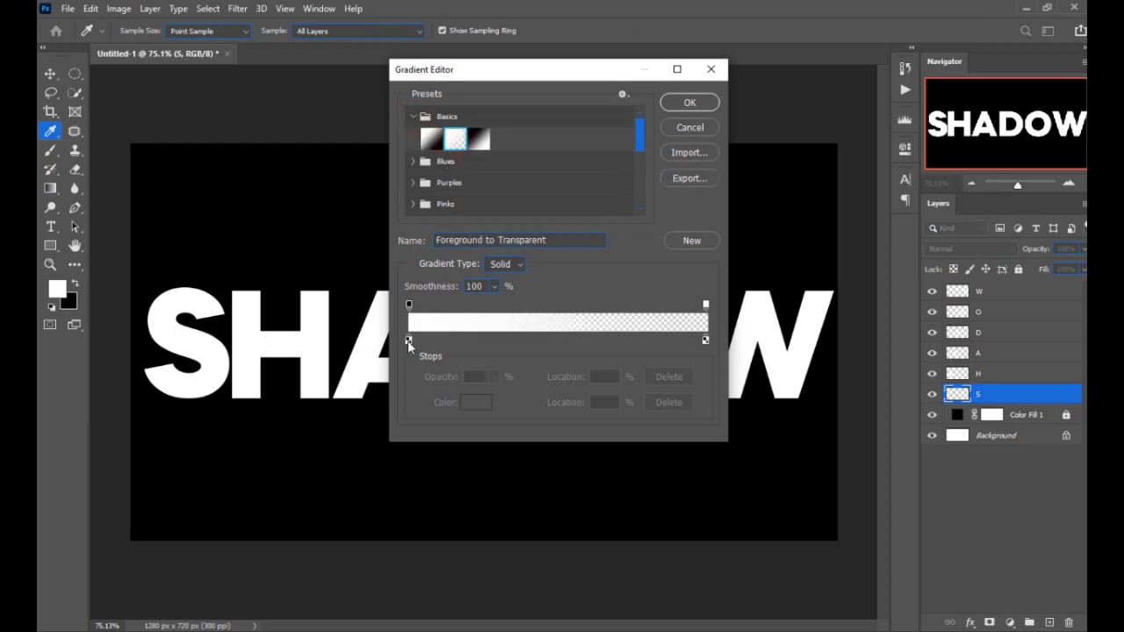
{"action": "double_click", "coordinate": [408, 340]}
{"action": "left_click_drag", "start_coordinate": [387, 425], "coordinate": [322, 519]}
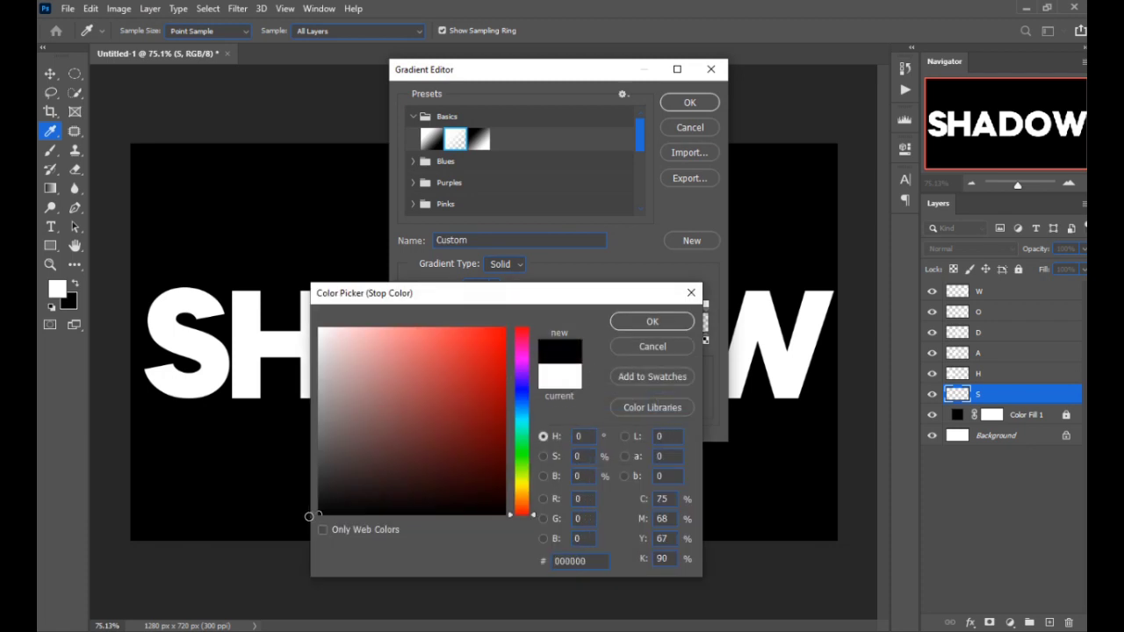
{"action": "left_click", "coordinate": [625, 323]}
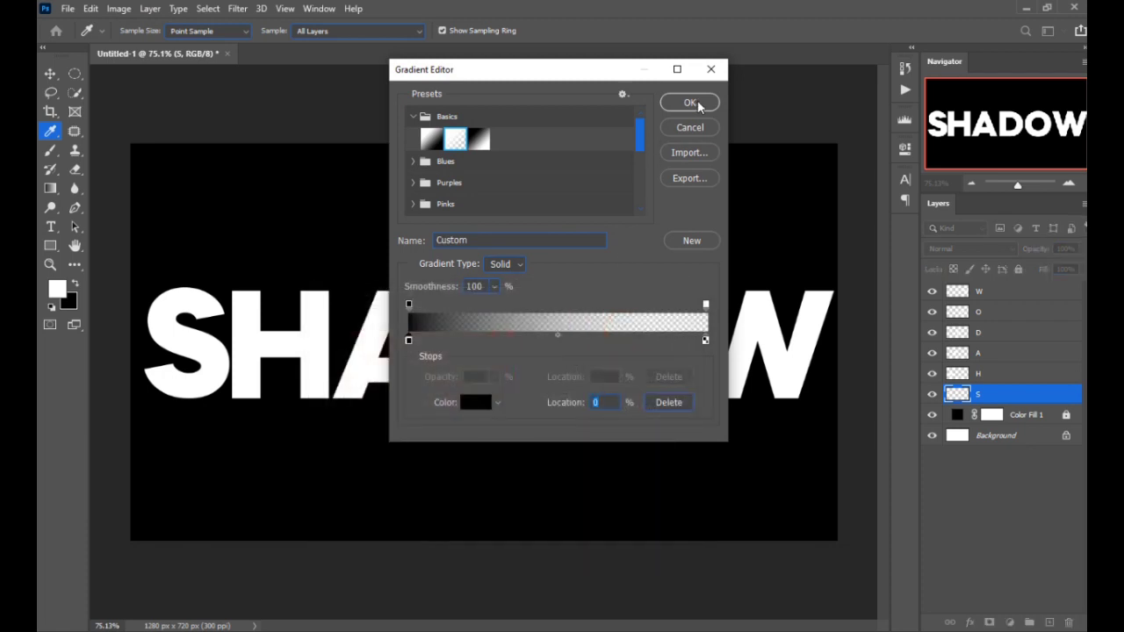
{"action": "left_click", "coordinate": [690, 102]}
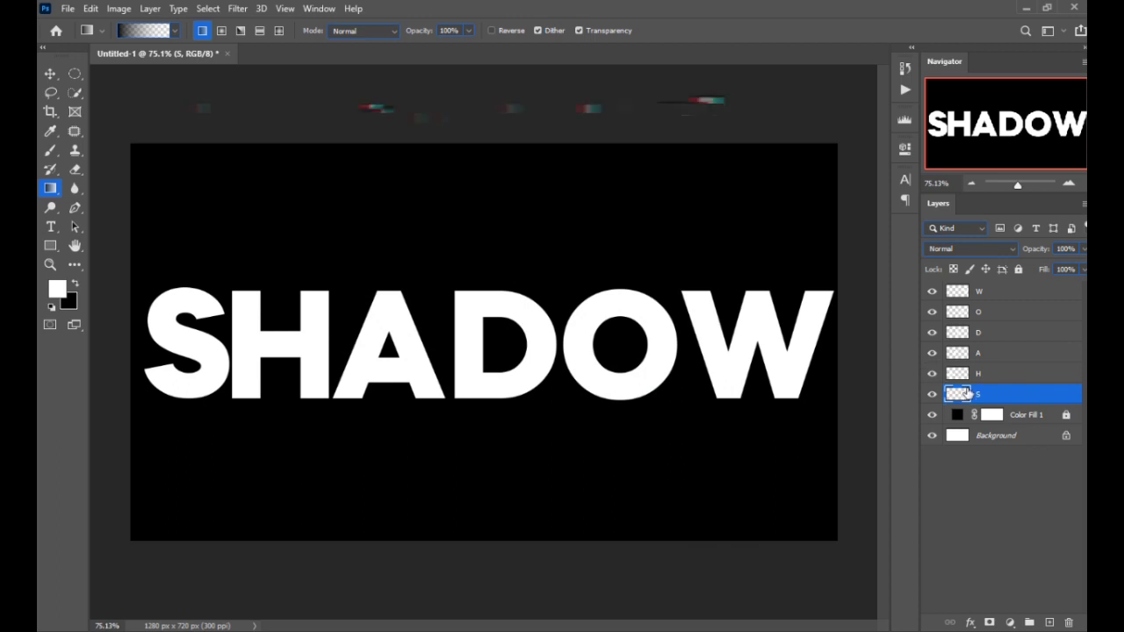
Step: Load the S's outline as a selection and apply the gradient from its right edge leftward, undoing the first pass and redrawing it slightly longer
{"action": "left_click", "coordinate": [959, 395], "text": "ctrl"}
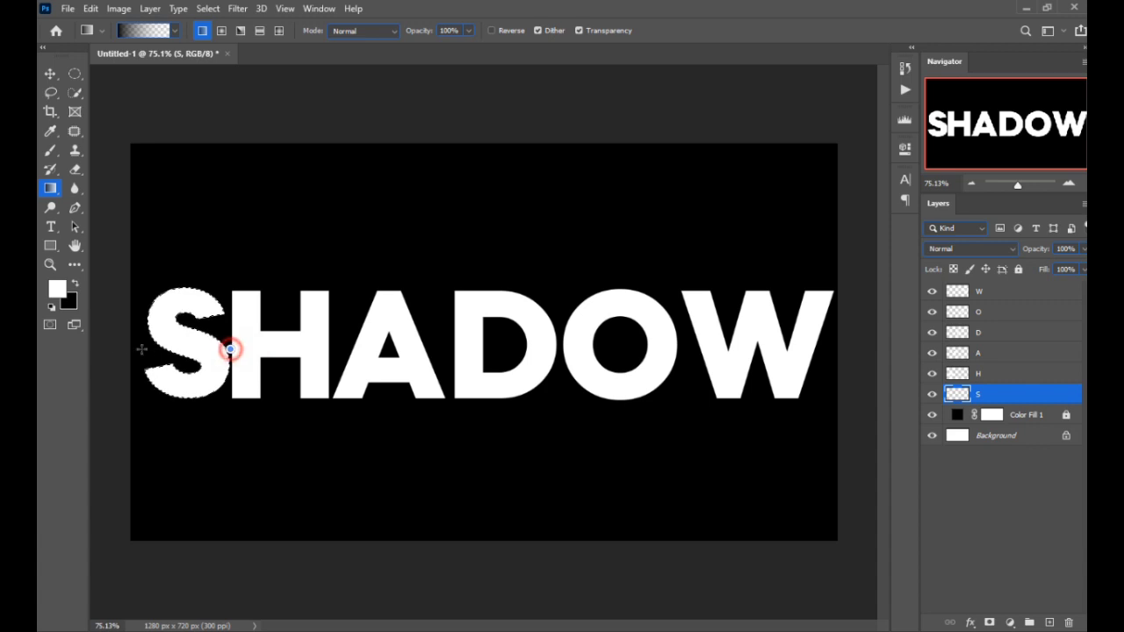
{"action": "left_click_drag", "start_coordinate": [230, 350], "coordinate": [124, 351]}
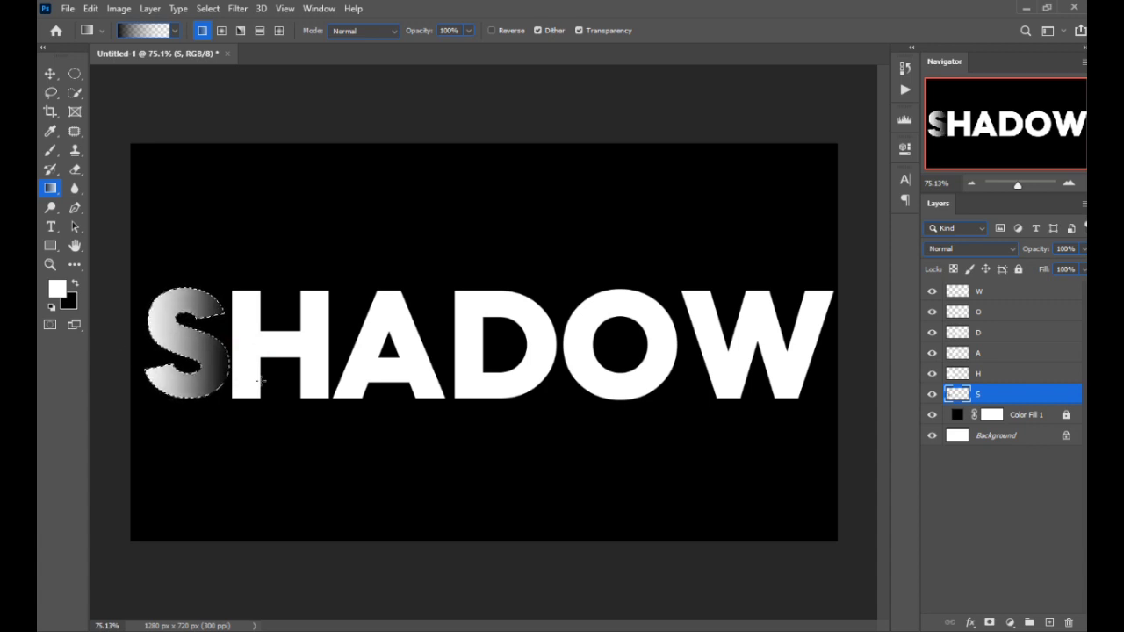
{"action": "key", "text": "ctrl+z"}
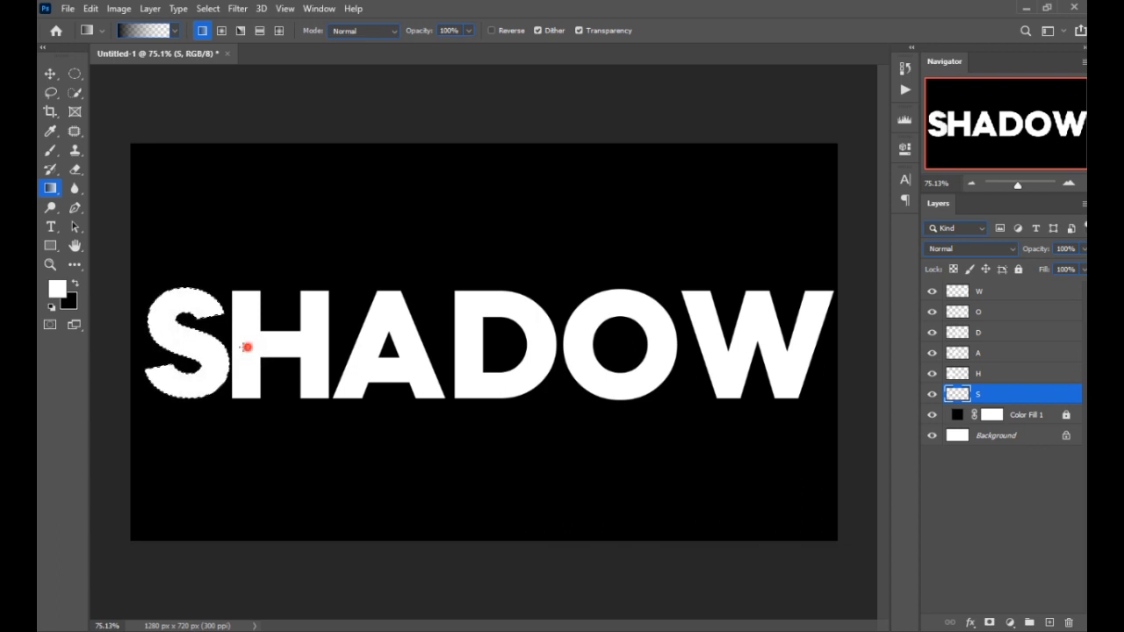
{"action": "left_click_drag", "start_coordinate": [105, 337], "coordinate": [103, 335]}
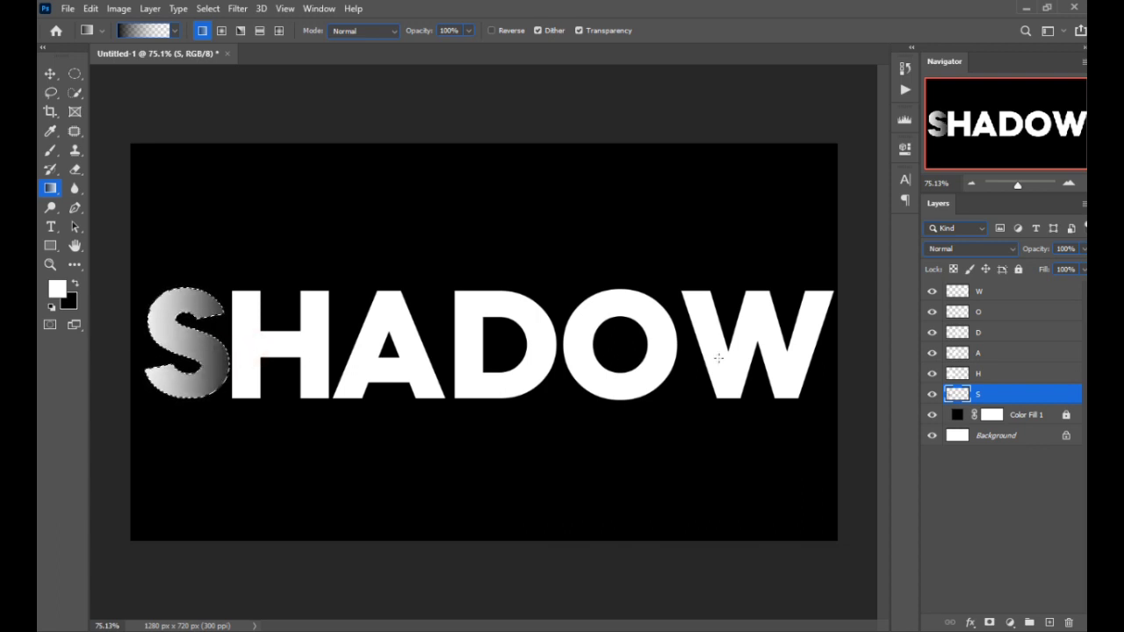
Step: Shade the H and the A on their own layers, selecting each letter's outline and applying the gradient from its right side to its left
{"action": "left_click", "coordinate": [985, 375]}
{"action": "left_click", "coordinate": [957, 373], "text": "ctrl"}
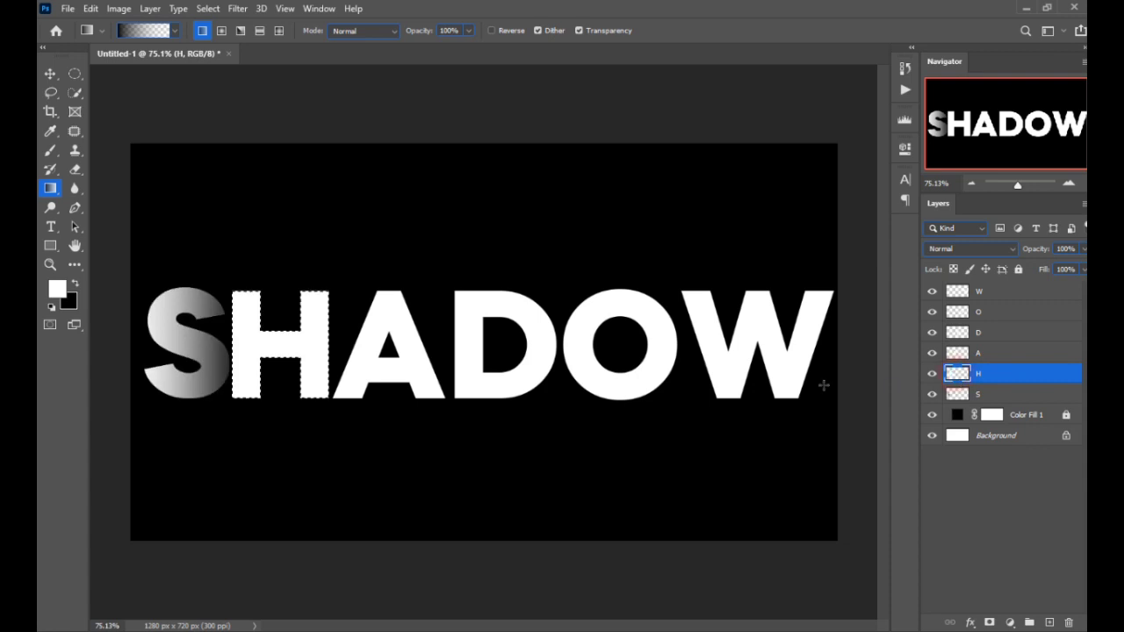
{"action": "left_click_drag", "start_coordinate": [351, 334], "coordinate": [211, 336]}
{"action": "left_click", "coordinate": [997, 353]}
{"action": "left_click", "coordinate": [958, 352], "text": "ctrl"}
{"action": "left_click_drag", "start_coordinate": [454, 329], "coordinate": [329, 332]}
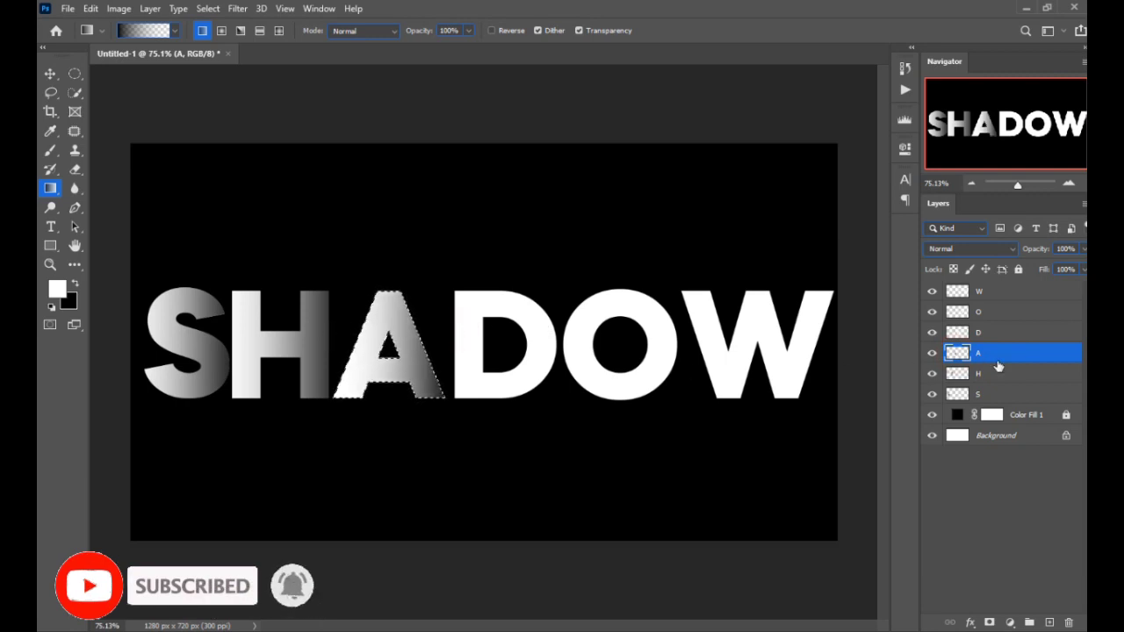
Step: Shade the D and the O within their outlines with the same right-to-left gradient on their own layers, applying it twice to the O
{"action": "left_click", "coordinate": [988, 332]}
{"action": "left_click", "coordinate": [956, 333], "text": "ctrl"}
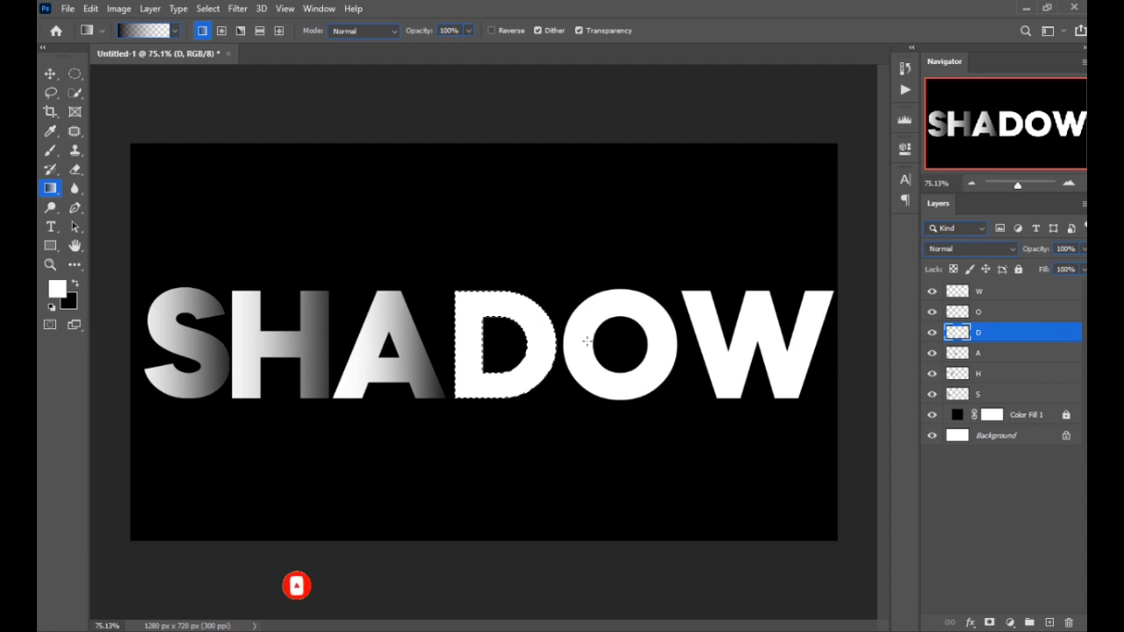
{"action": "left_click_drag", "start_coordinate": [397, 339], "coordinate": [399, 341]}
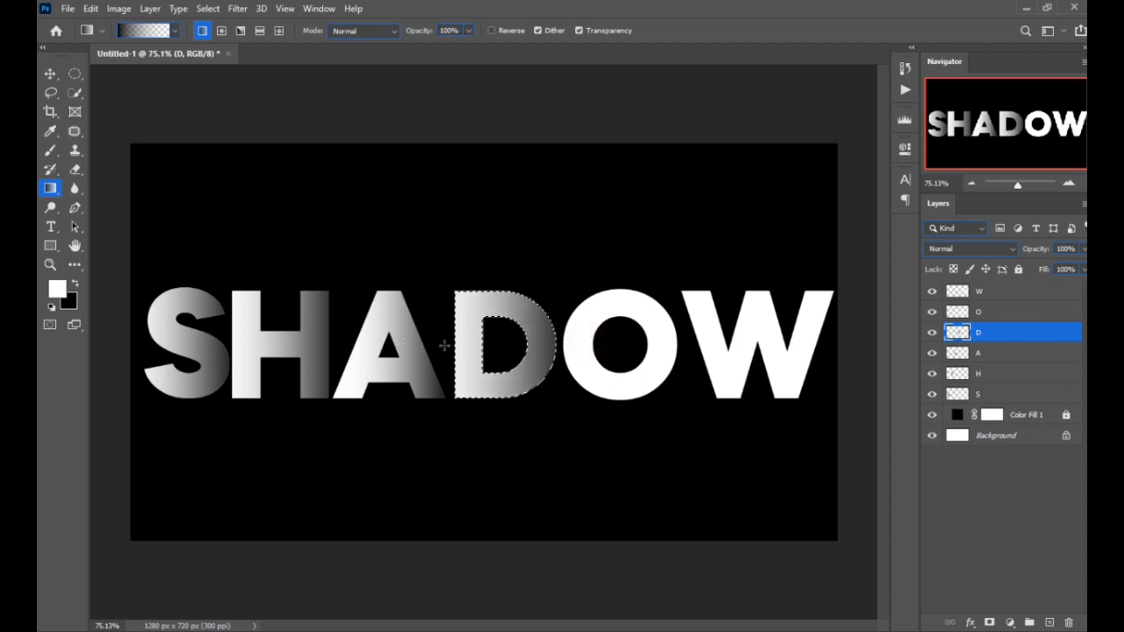
{"action": "left_click", "coordinate": [1023, 312]}
{"action": "left_click", "coordinate": [957, 312], "text": "ctrl"}
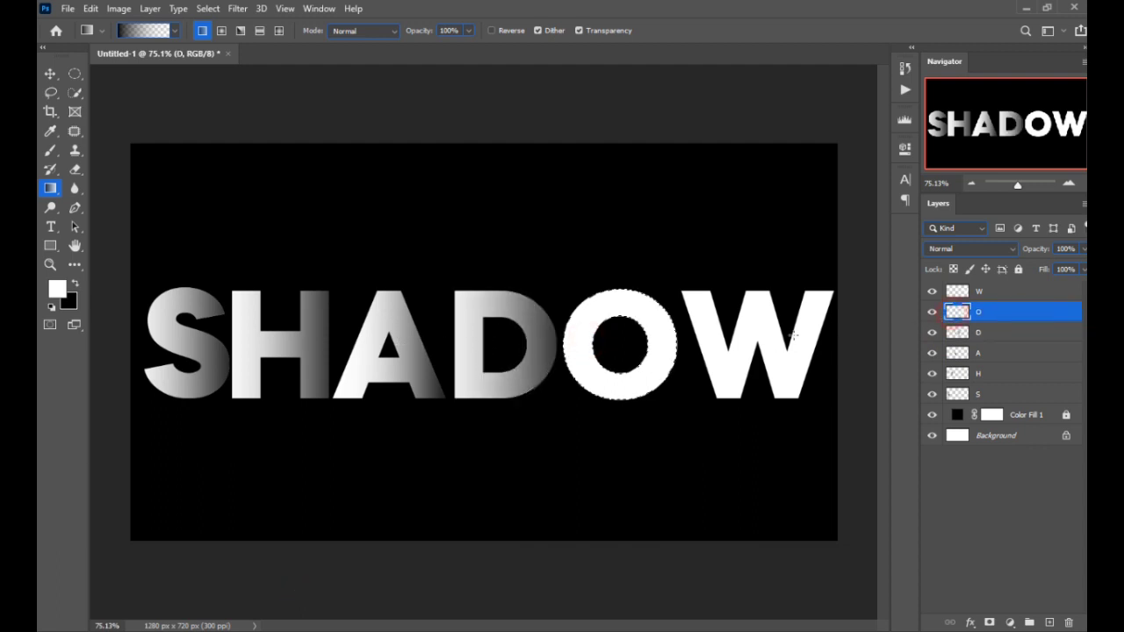
{"action": "left_click_drag", "start_coordinate": [674, 329], "coordinate": [550, 328]}
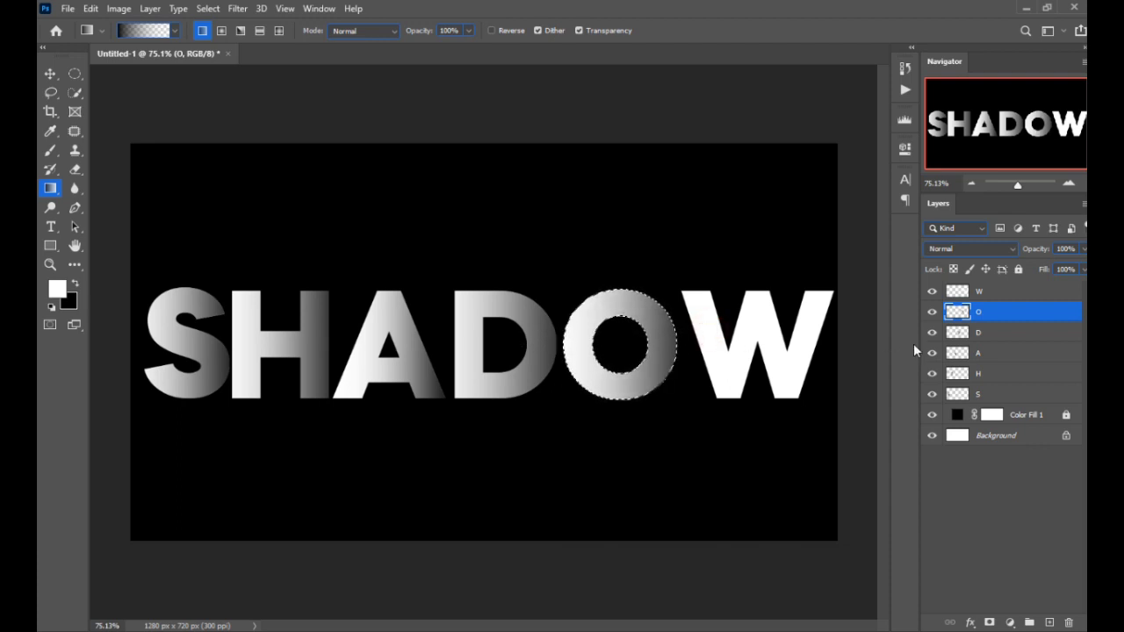
{"action": "left_click_drag", "start_coordinate": [704, 347], "coordinate": [522, 346]}
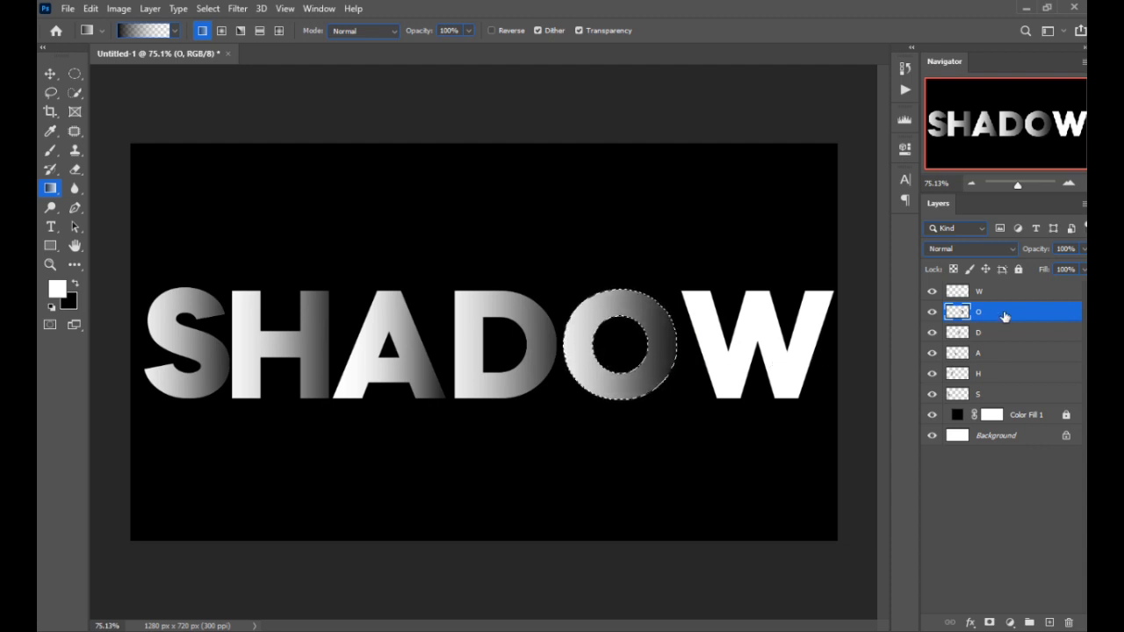
Step: Select the W's outline on its layer, apply the gradient from its right edge leftward, and clear the selection
{"action": "left_click", "coordinate": [1020, 292]}
{"action": "left_click", "coordinate": [958, 291], "text": "ctrl"}
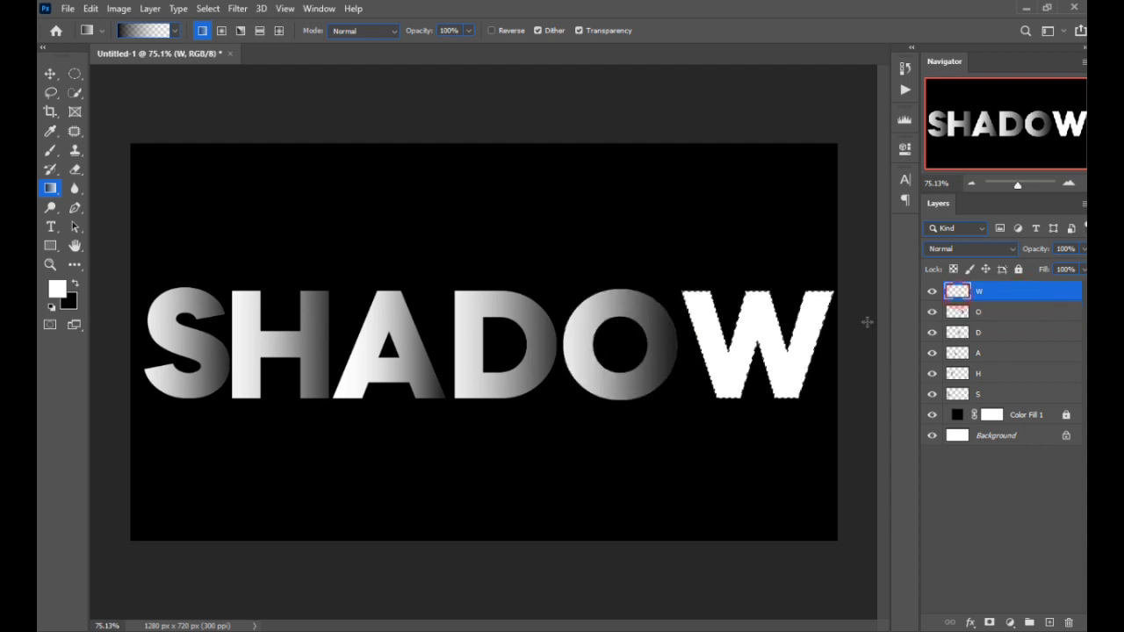
{"action": "left_click_drag", "start_coordinate": [839, 342], "coordinate": [642, 341]}
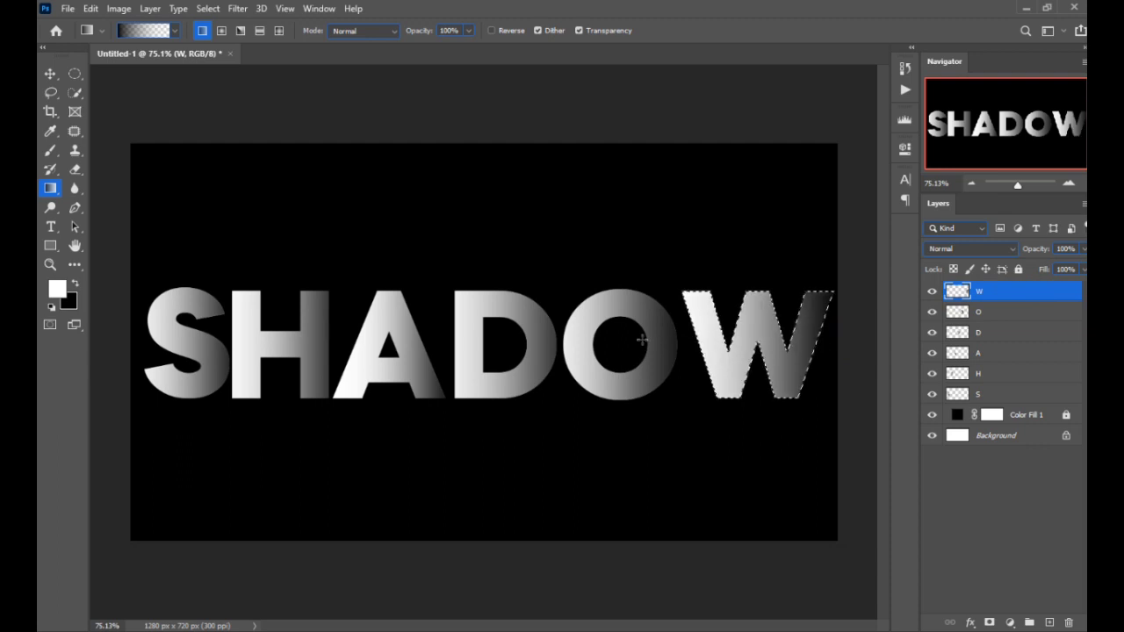
{"action": "left_click", "coordinate": [51, 73]}
{"action": "key", "text": "ctrl+d"}
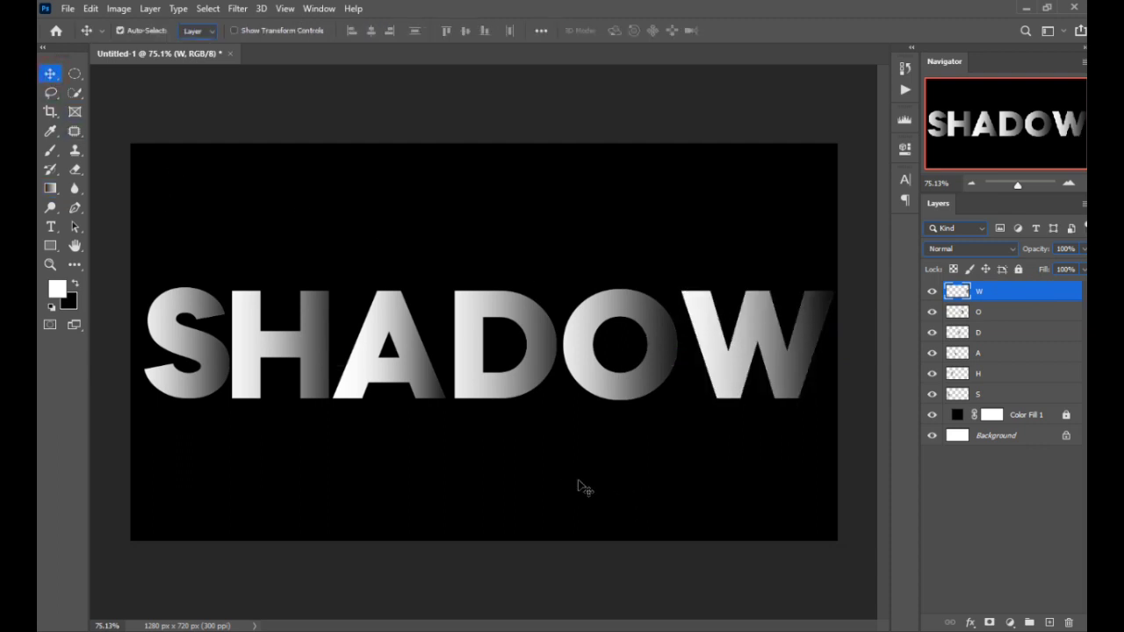
Step: Shift the H horizontally to the left so it slightly overlaps the dark right edge of the S
{"action": "left_click", "coordinate": [980, 372]}
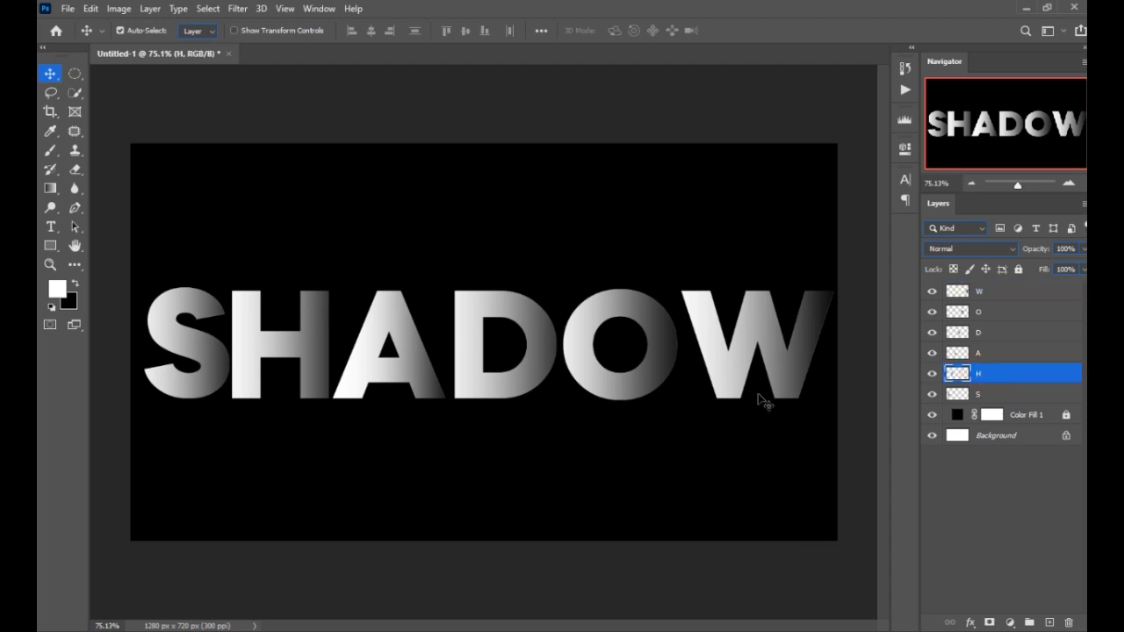
{"action": "left_click_drag", "start_coordinate": [308, 357], "coordinate": [294, 356]}
{"action": "key", "text": "Right"}
{"action": "key", "text": "Right"}
{"action": "key", "text": "Right"}
{"action": "key", "text": "Right"}
{"action": "key", "text": "Right"}
{"action": "key", "text": "Right"}
{"action": "key", "text": "Right"}
{"action": "key", "text": "Right"}
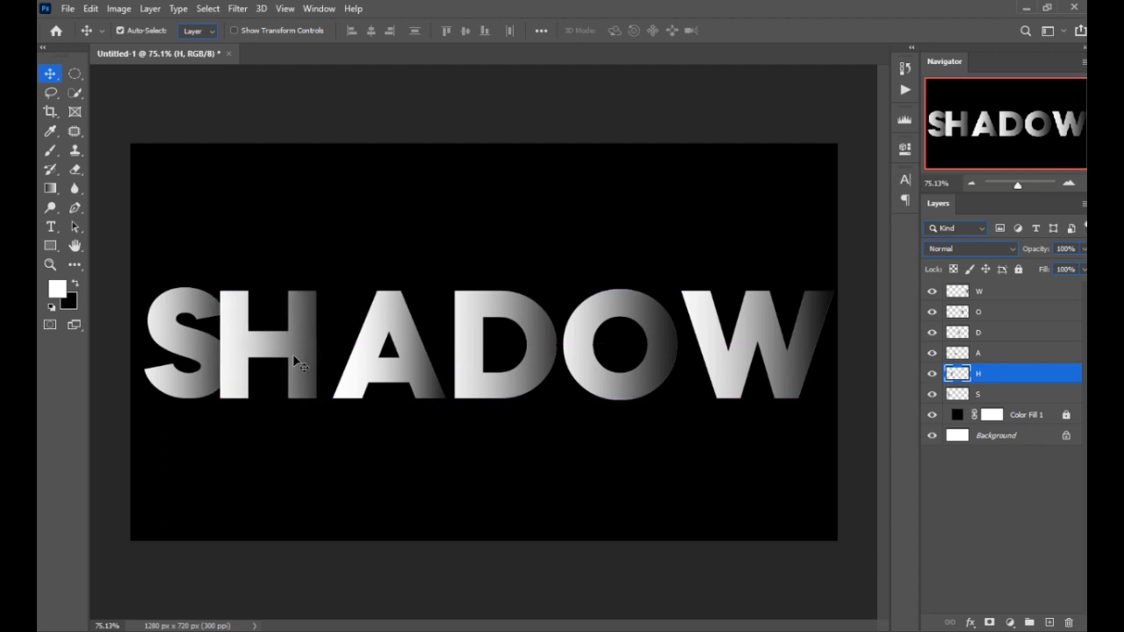
Step: Shift the A left until its lower left leg overlaps the shaded right side of the H
{"action": "left_click", "coordinate": [354, 355]}
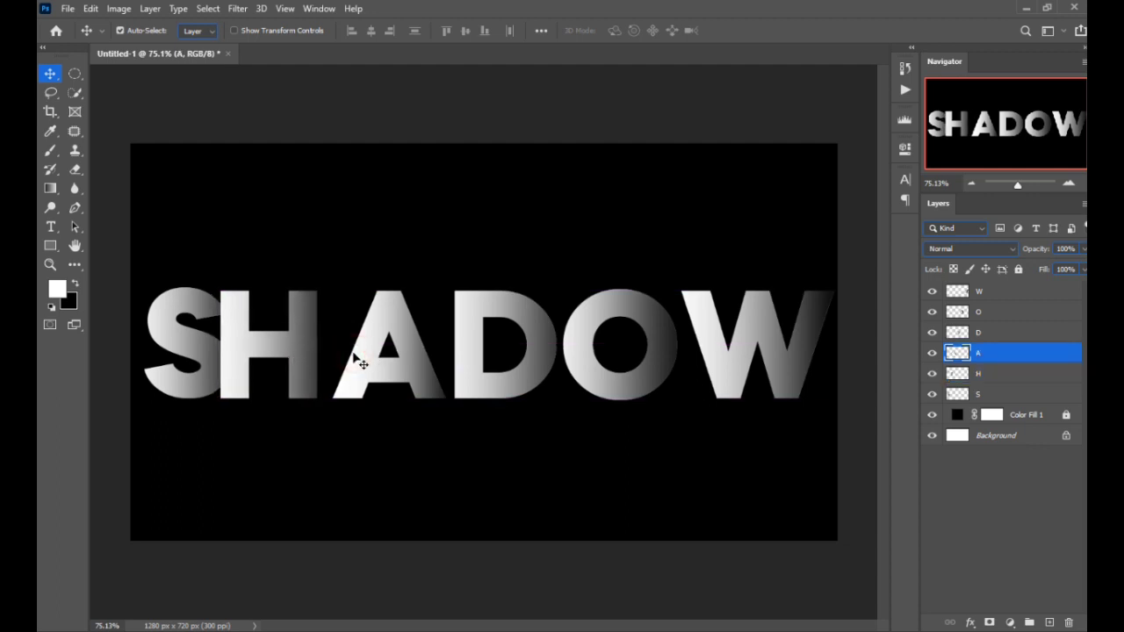
{"action": "key", "text": "shift+Left"}
{"action": "key", "text": "shift+Left"}
{"action": "key", "text": "shift+Left"}
{"action": "key", "text": "shift+Left"}
{"action": "key", "text": "shift+Left"}
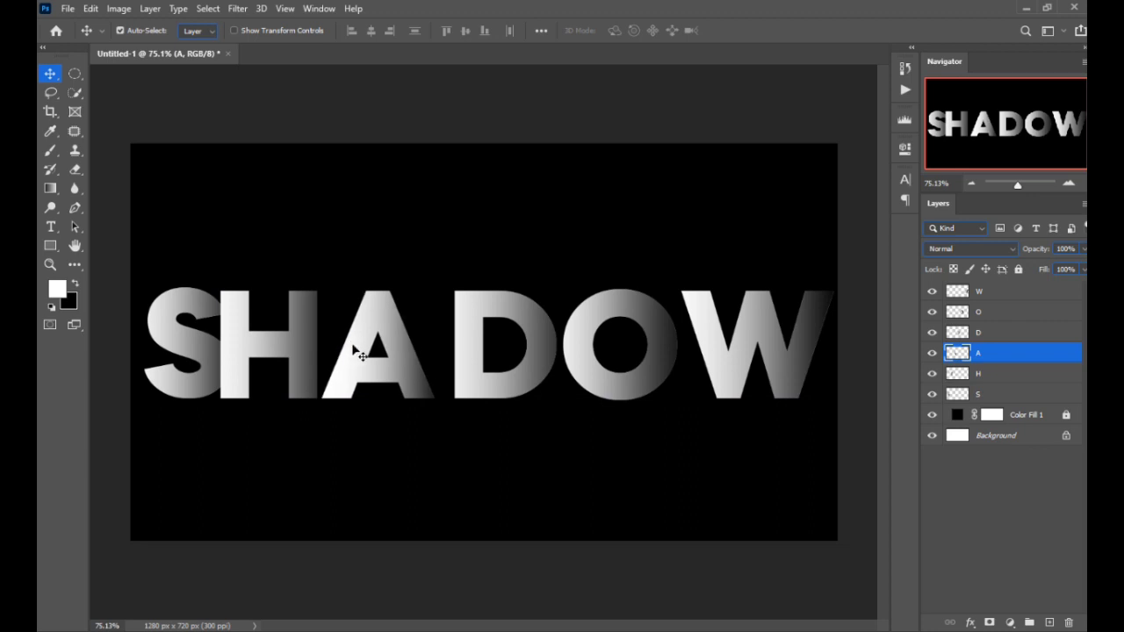
{"action": "key", "text": "shift+Right"}
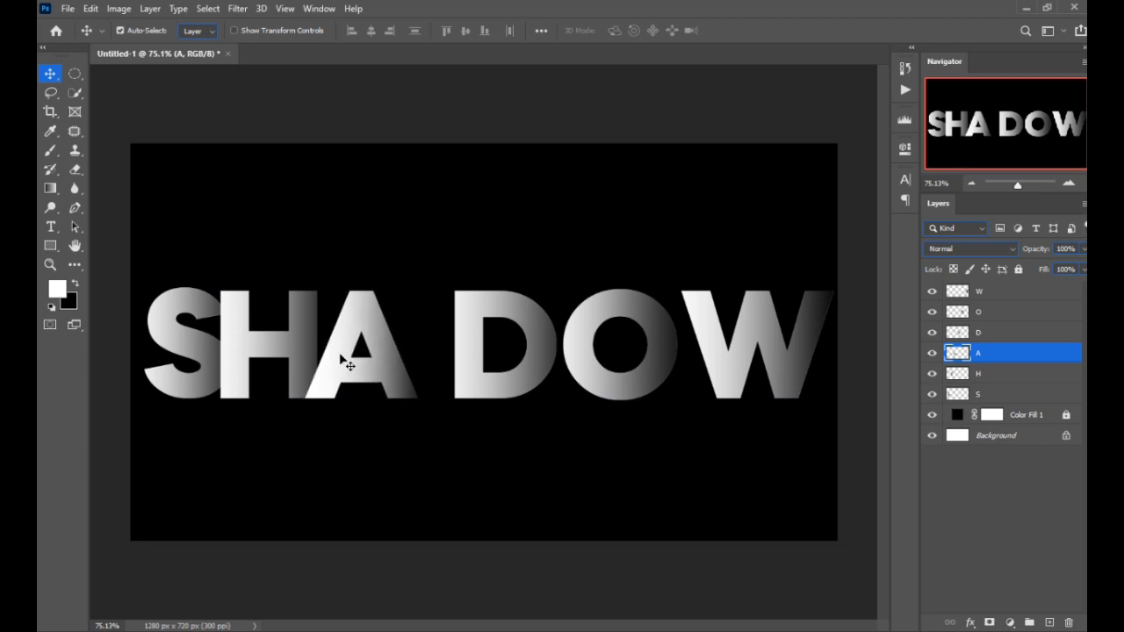
{"action": "key", "text": "shift+Left"}
Step: Shift the D left until it overlaps the A's right leg, and deselect its layer
{"action": "left_click", "coordinate": [466, 383]}
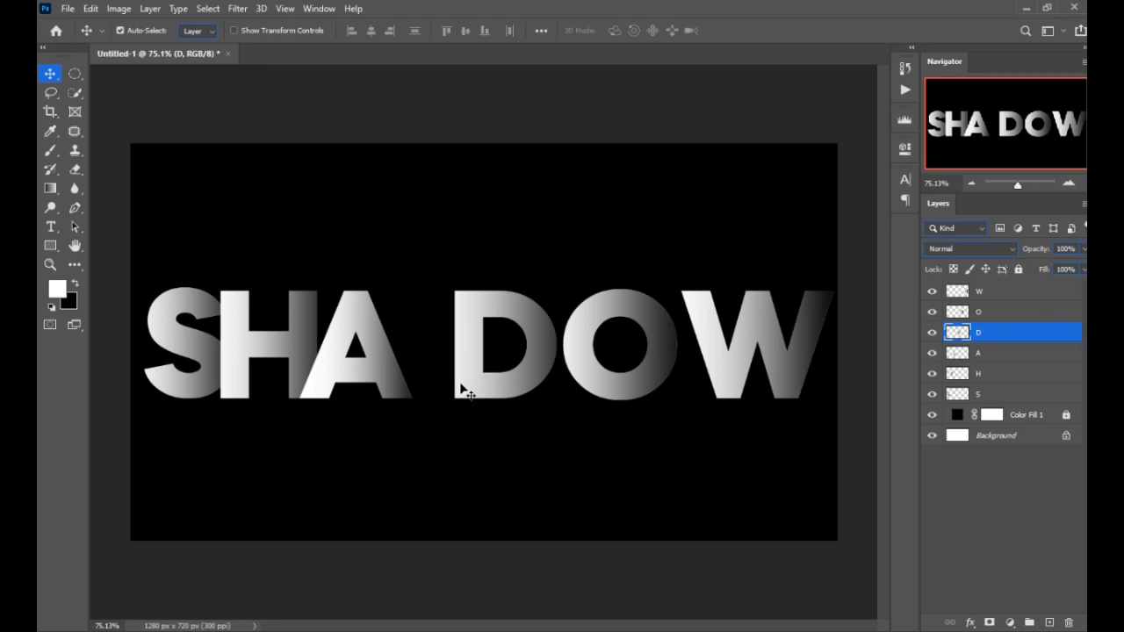
{"action": "key", "text": "shift+Left"}
{"action": "key", "text": "shift+Left"}
{"action": "key", "text": "shift+Left"}
{"action": "key", "text": "shift+Left"}
{"action": "key", "text": "shift+Left"}
{"action": "key", "text": "shift+Left"}
{"action": "key", "text": "shift+Left"}
{"action": "key", "text": "shift+Left"}
{"action": "key", "text": "shift+Left"}
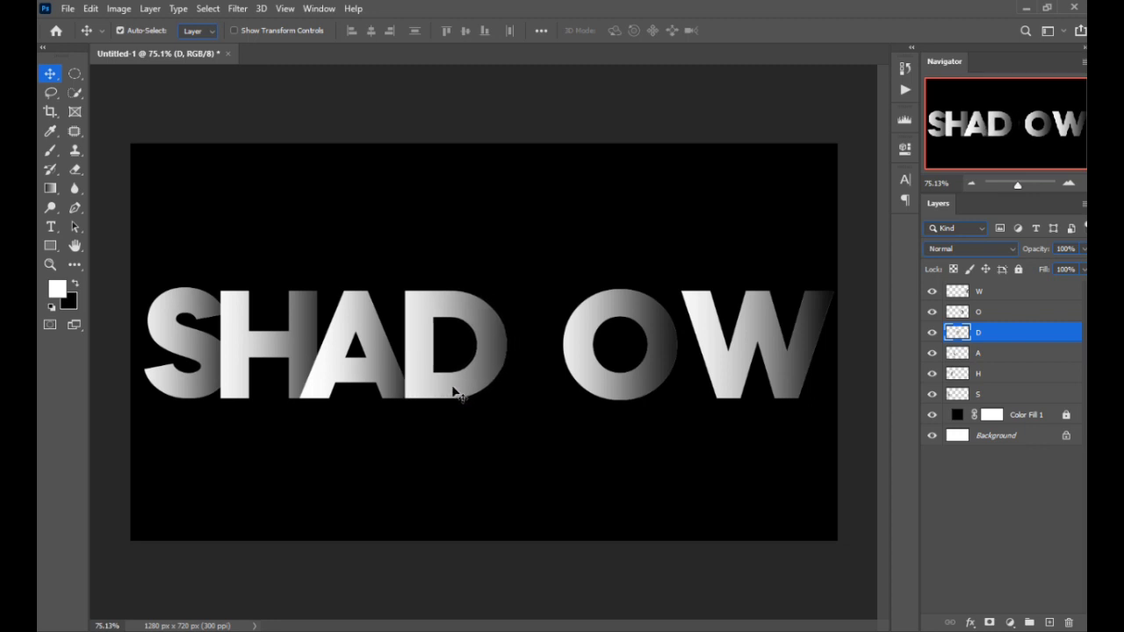
{"action": "left_click", "coordinate": [510, 465]}
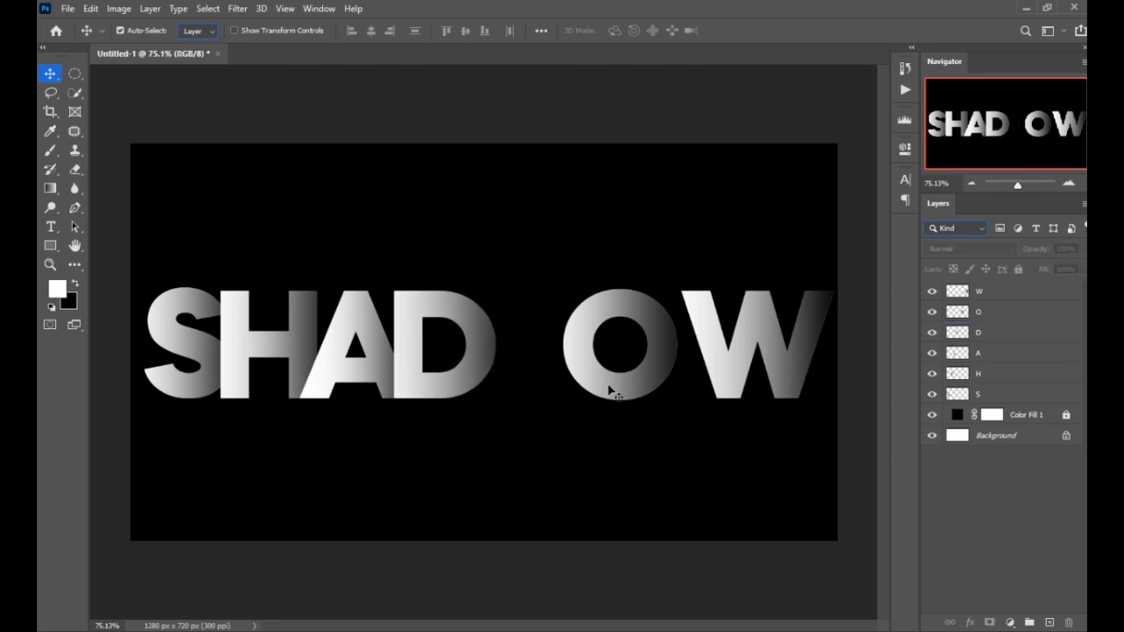
Step: Shift the O left until it overlaps the shaded right curve of the D
{"action": "left_click", "coordinate": [606, 391]}
{"action": "key", "text": "shift+Left"}
{"action": "key", "text": "shift+Left"}
{"action": "key", "text": "shift+Left"}
{"action": "key", "text": "shift+Left"}
{"action": "key", "text": "shift+Left"}
{"action": "key", "text": "shift+Left"}
{"action": "key", "text": "shift+Left"}
{"action": "key", "text": "shift+Left"}
{"action": "key", "text": "shift+Left"}
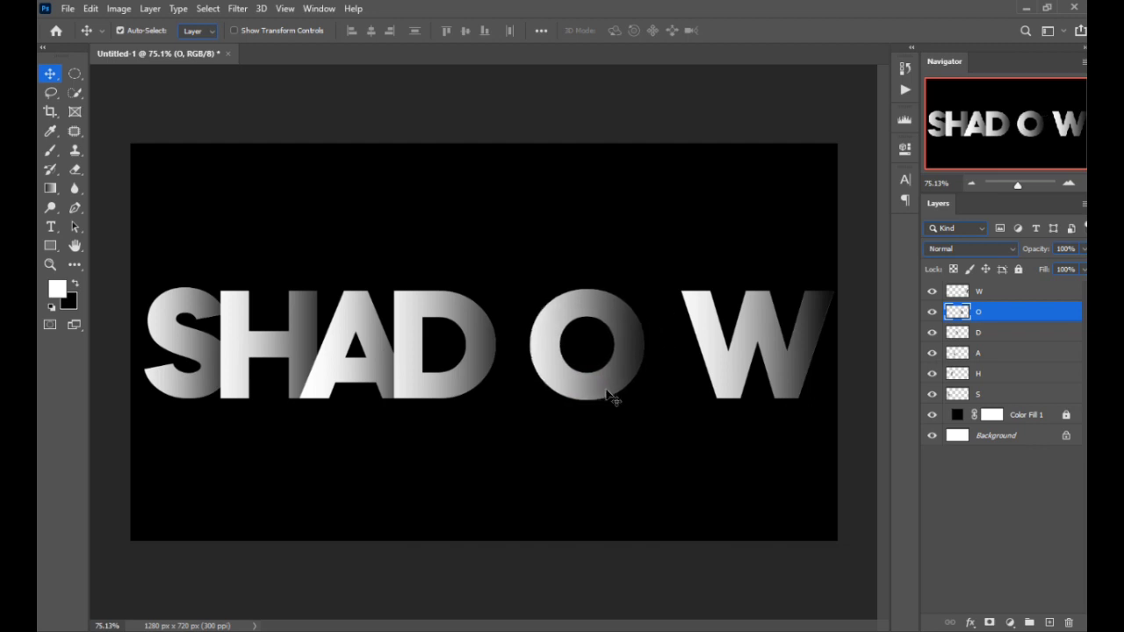
{"action": "key", "text": "shift+Left"}
{"action": "key", "text": "shift+Left"}
{"action": "key", "text": "shift+Left"}
{"action": "key", "text": "shift+Left"}
{"action": "key", "text": "shift+Left"}
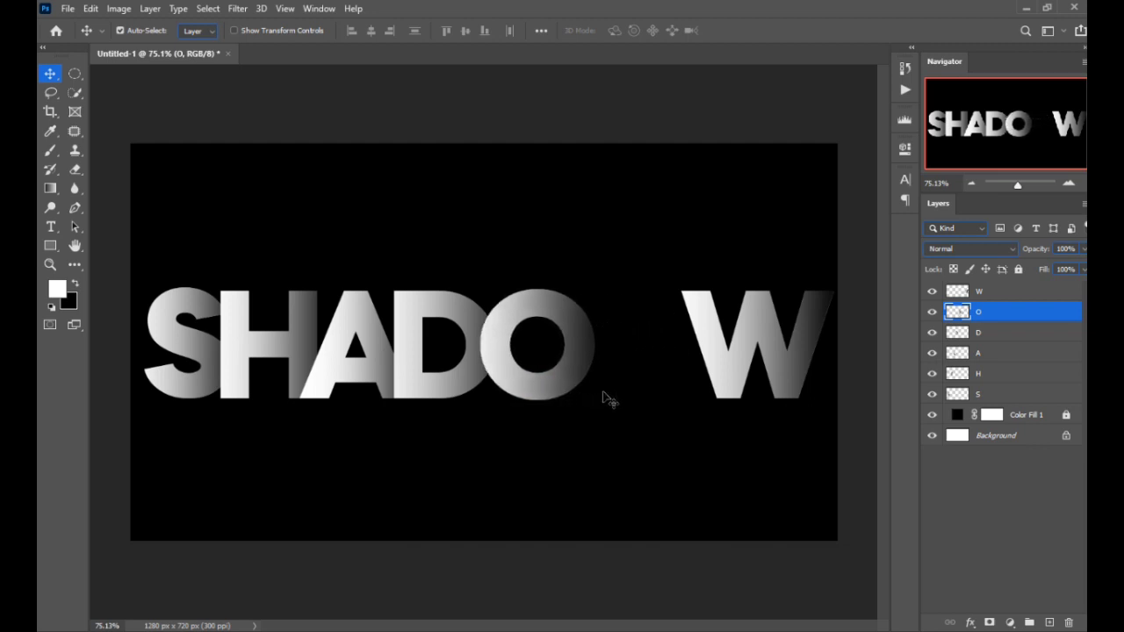
Step: Shift the W left until its upper left arm overlaps the shaded right side of the O
{"action": "left_click", "coordinate": [720, 382]}
{"action": "key", "text": "shift+Left"}
{"action": "key", "text": "shift+Left"}
{"action": "key", "text": "shift+Left"}
{"action": "key", "text": "shift+Left"}
{"action": "key", "text": "shift+Left"}
{"action": "key", "text": "shift+Left"}
{"action": "key", "text": "shift+Left"}
{"action": "key", "text": "shift+Left"}
{"action": "key", "text": "shift+Left"}
{"action": "key", "text": "shift+Left"}
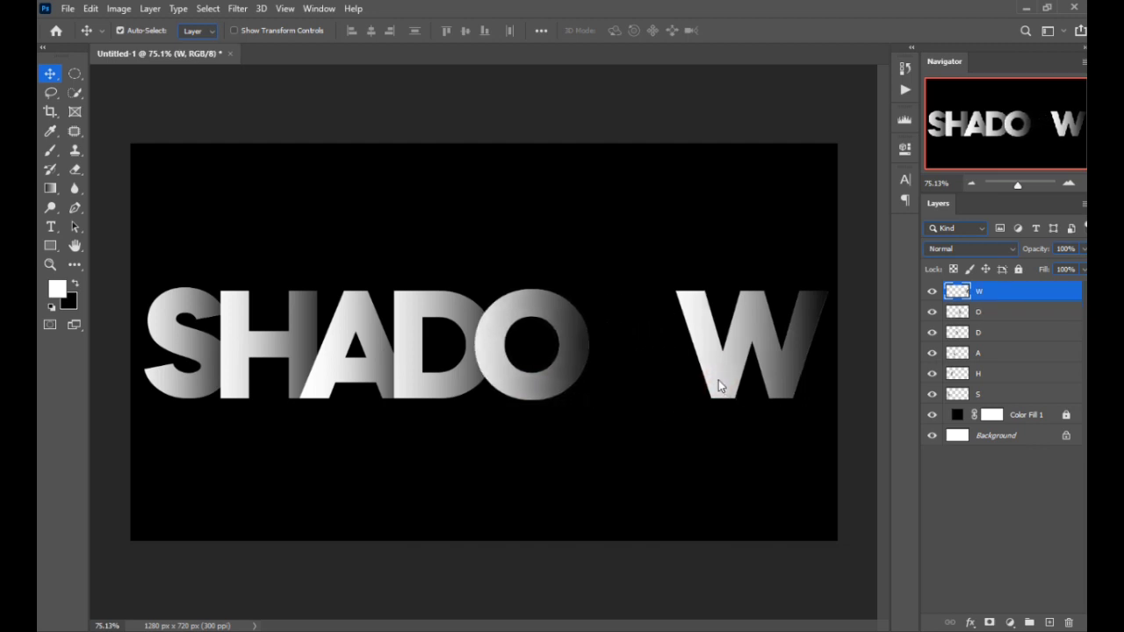
{"action": "key", "text": "shift+Left"}
{"action": "key", "text": "shift+Left"}
{"action": "key", "text": "shift+Left"}
{"action": "key", "text": "shift+Left"}
{"action": "key", "text": "shift+Left"}
{"action": "key", "text": "shift+Left"}
{"action": "key", "text": "shift+Left"}
{"action": "key", "text": "shift+Left"}
{"action": "key", "text": "shift+Left"}
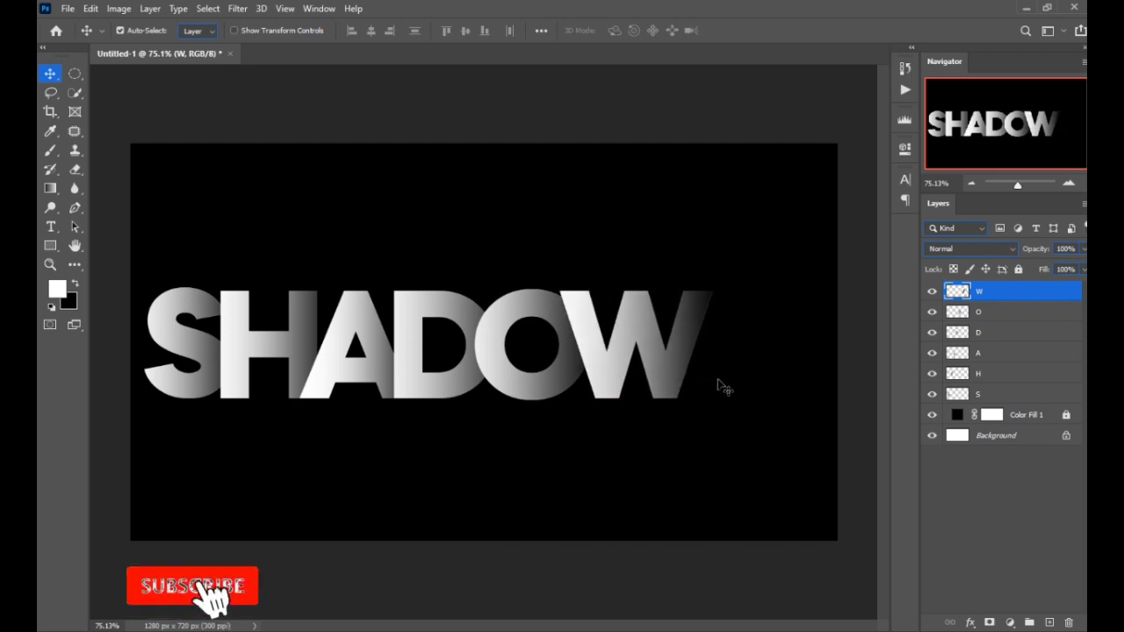
{"action": "key", "text": "shift+Left"}
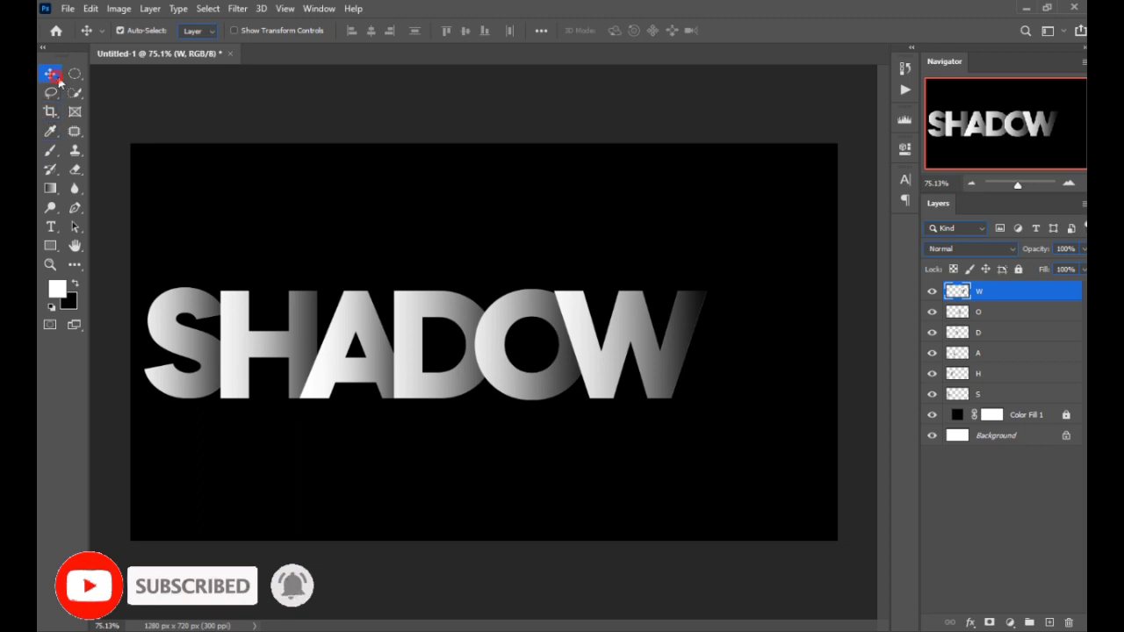
Step: Scale all six letter layers together to about 114%, center the word on the canvas, and deselect the layers
{"action": "left_click", "coordinate": [1001, 397], "text": "shift"}
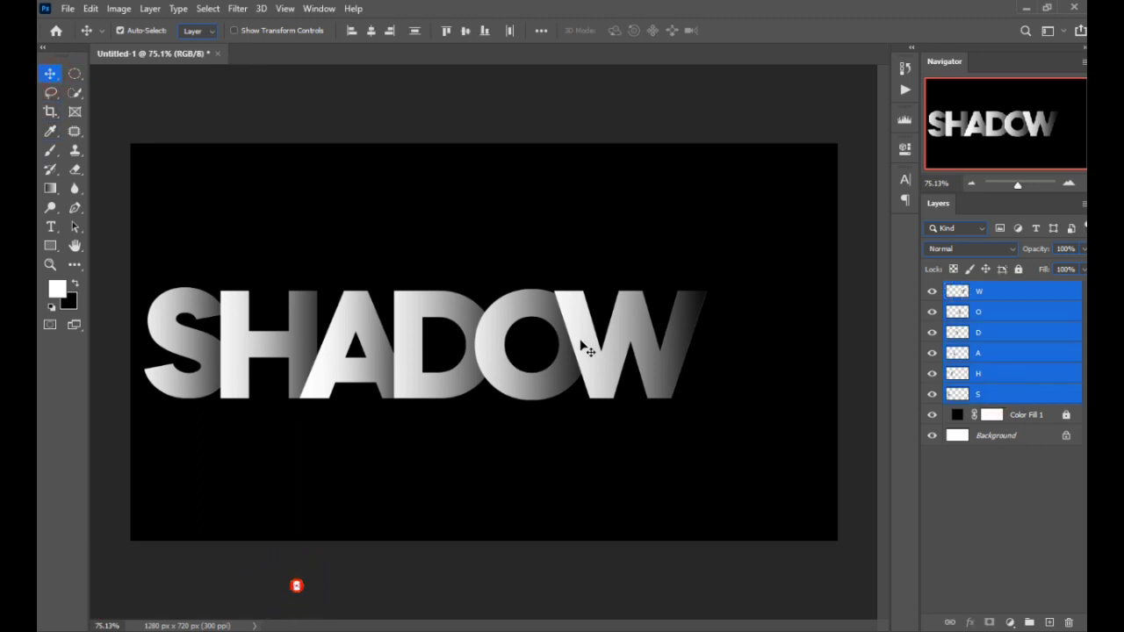
{"action": "left_click_drag", "start_coordinate": [604, 356], "coordinate": [652, 356]}
{"action": "key", "text": "ctrl+t"}
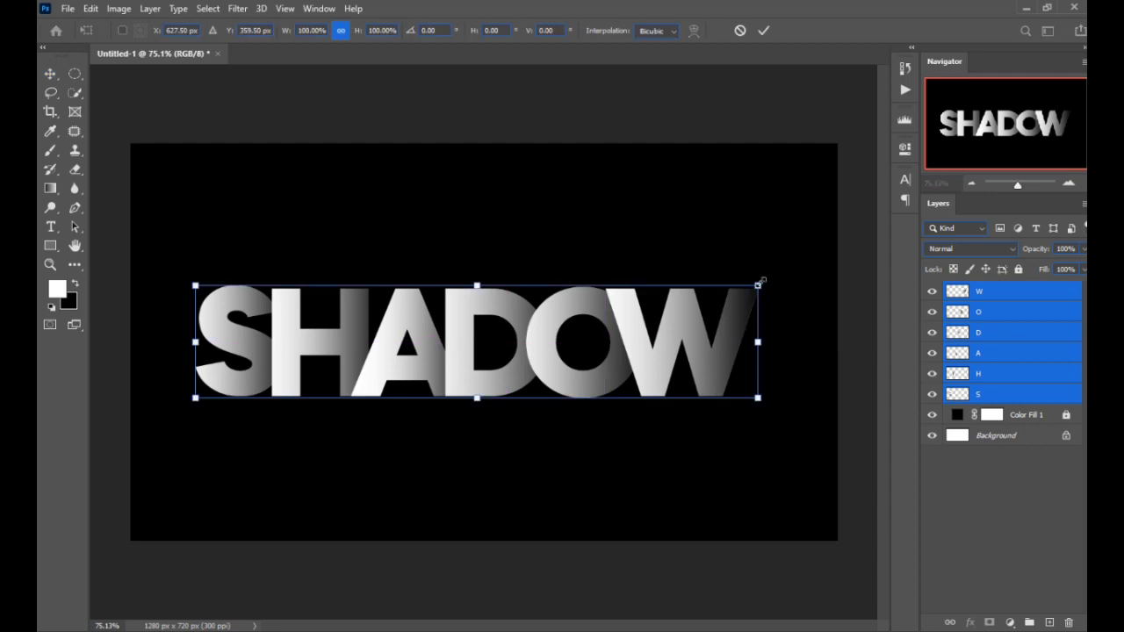
{"action": "left_click_drag", "start_coordinate": [759, 286], "coordinate": [798, 278]}
{"action": "left_click_drag", "start_coordinate": [697, 340], "coordinate": [704, 343]}
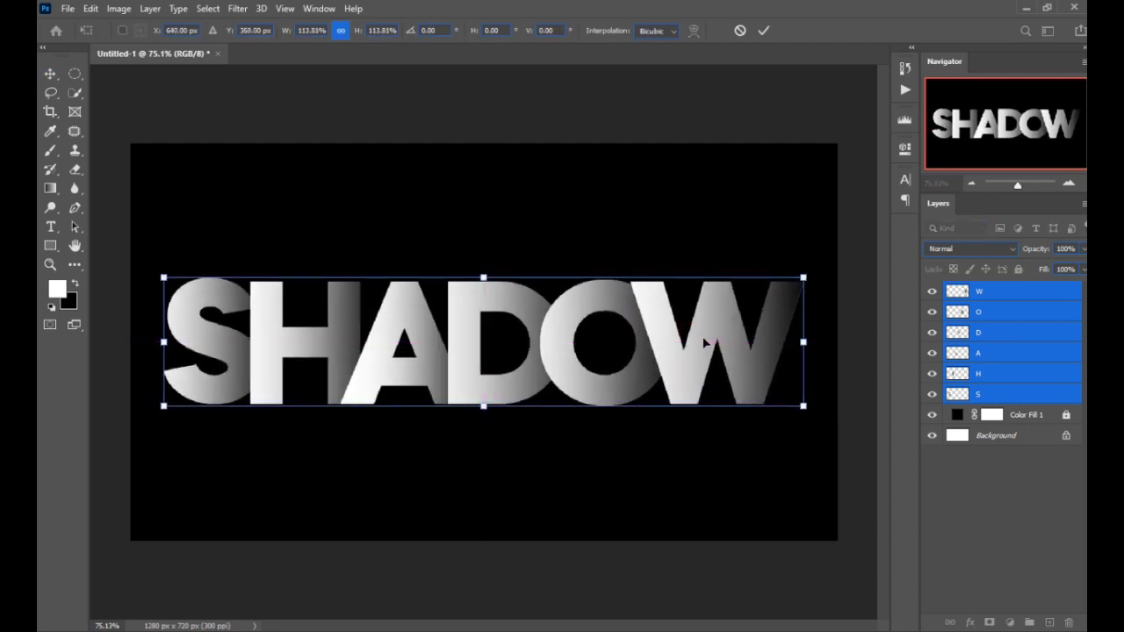
{"action": "left_click", "coordinate": [761, 32]}
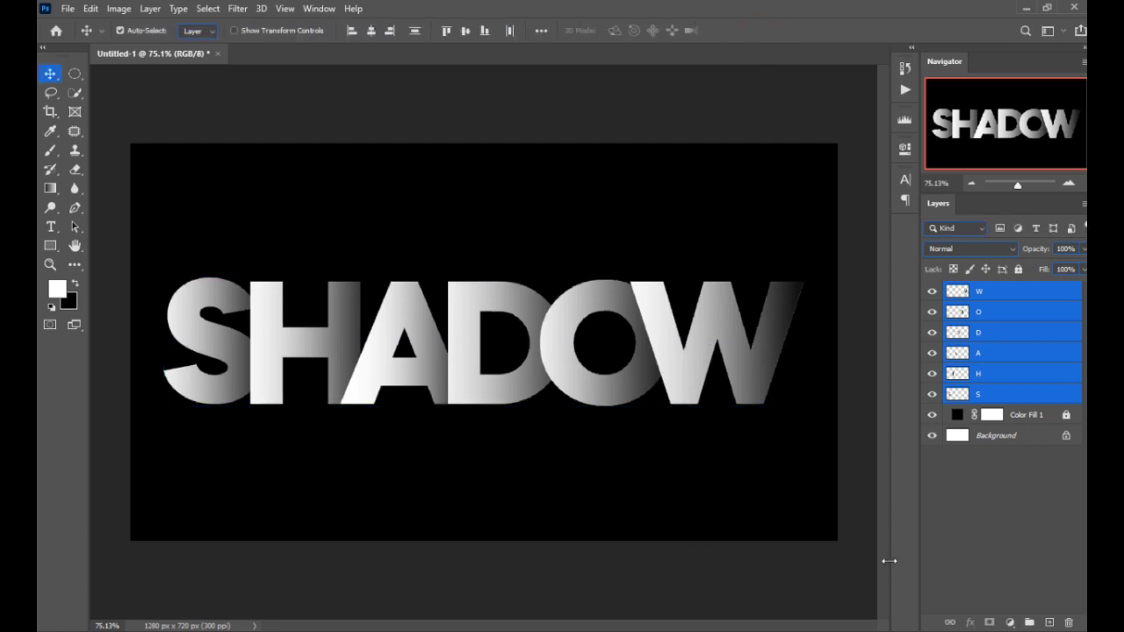
{"action": "left_click", "coordinate": [951, 509]}
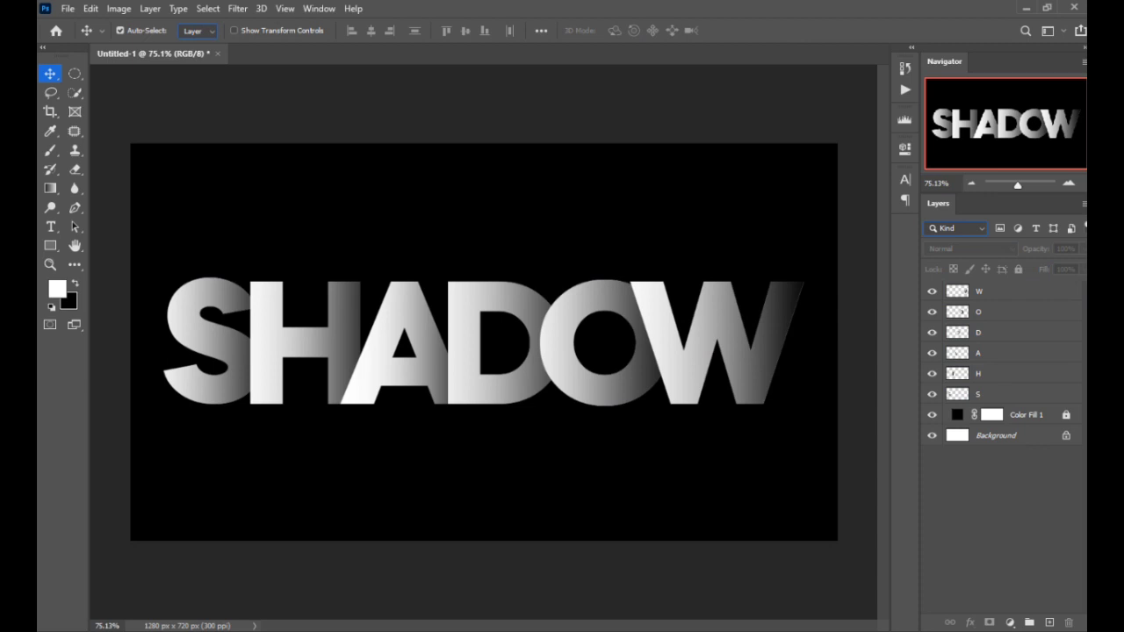
{"action": "scroll", "coordinate": [665, 500], "scroll_direction": "up", "scroll_amount": 1}
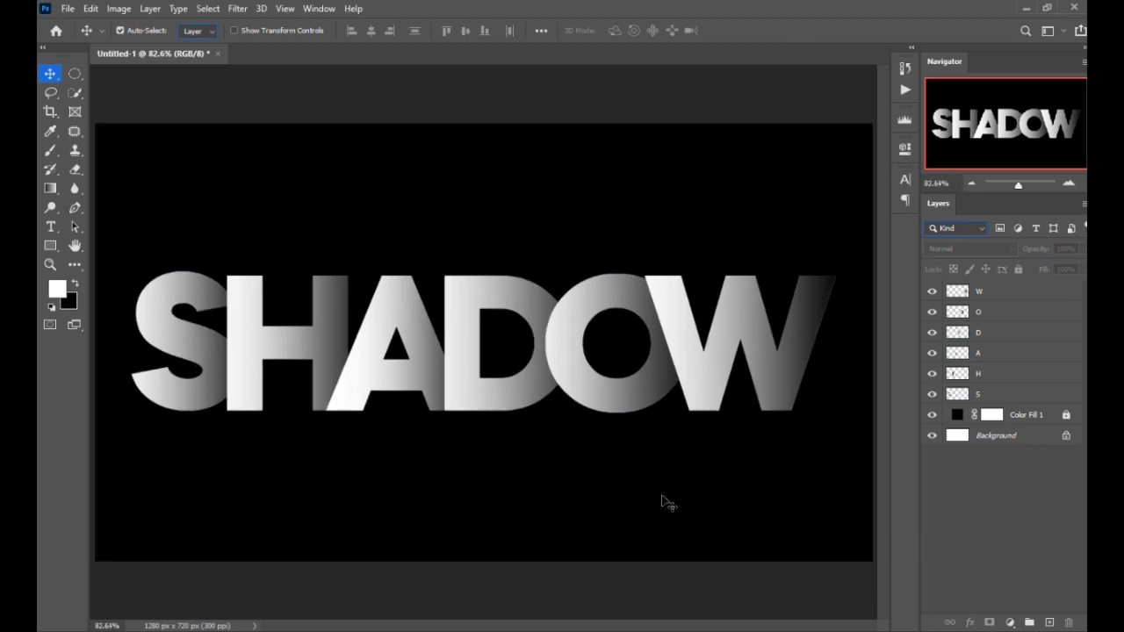
{"action": "scroll", "coordinate": [665, 501], "scroll_direction": "down", "scroll_amount": 1}
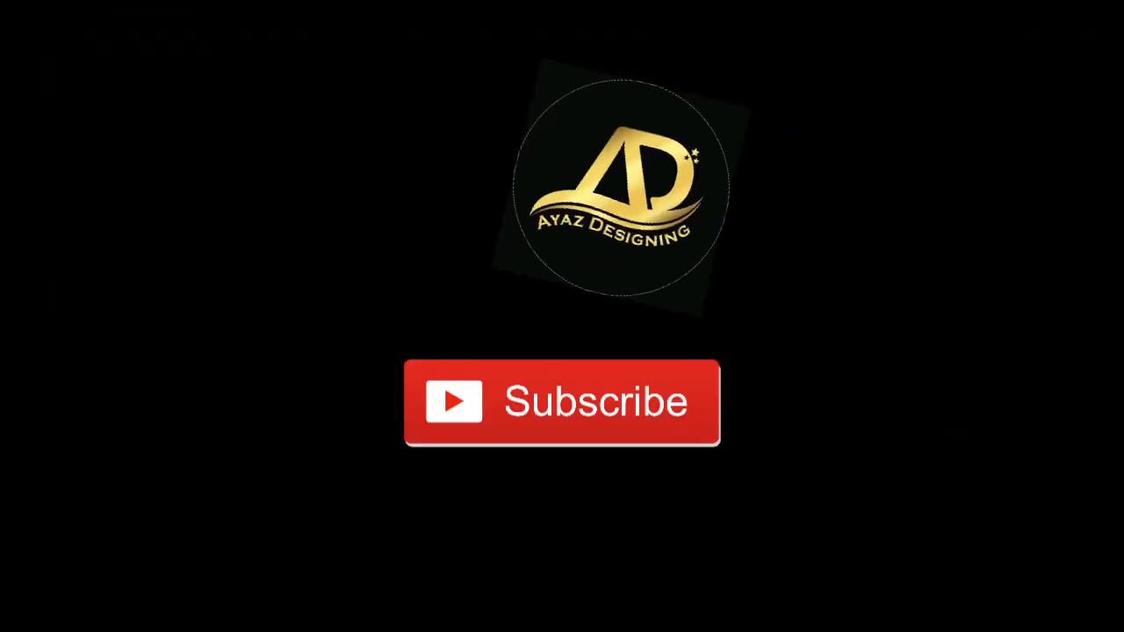